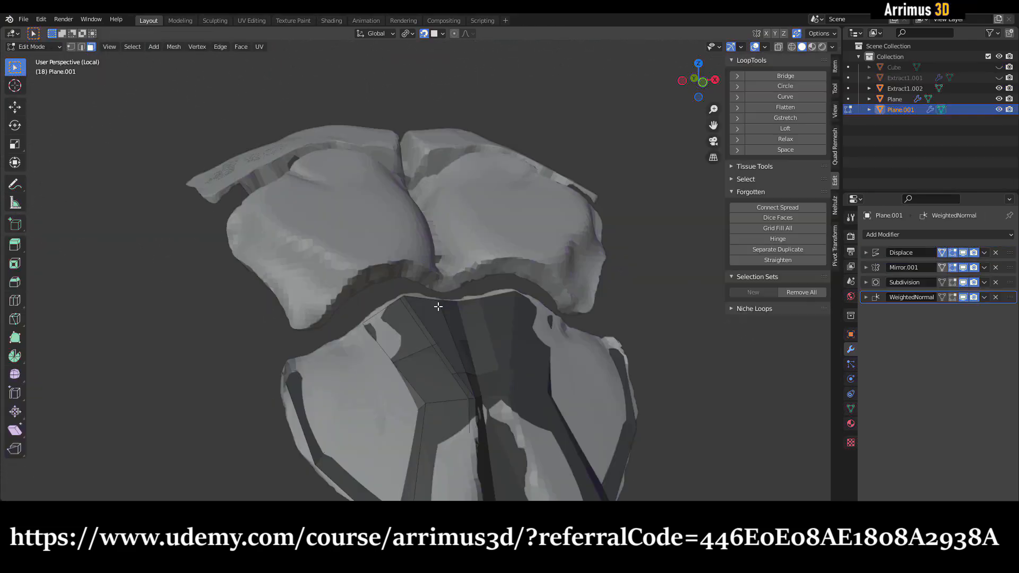
key(g)
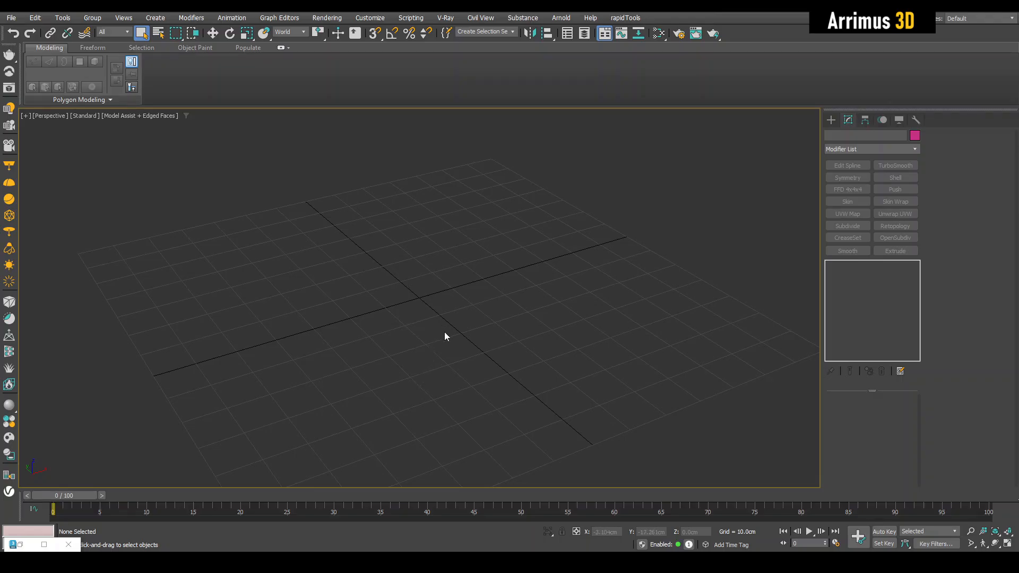
Create a flat rectangular box about 107 cm long on the grid, centred roughly on the origin.
mouse_move(465, 323)
middle_down()
mouse_move(464, 336)
mouse_move(413, 296)
middle_up()
key(b)
drag(316, 218, 623, 407)
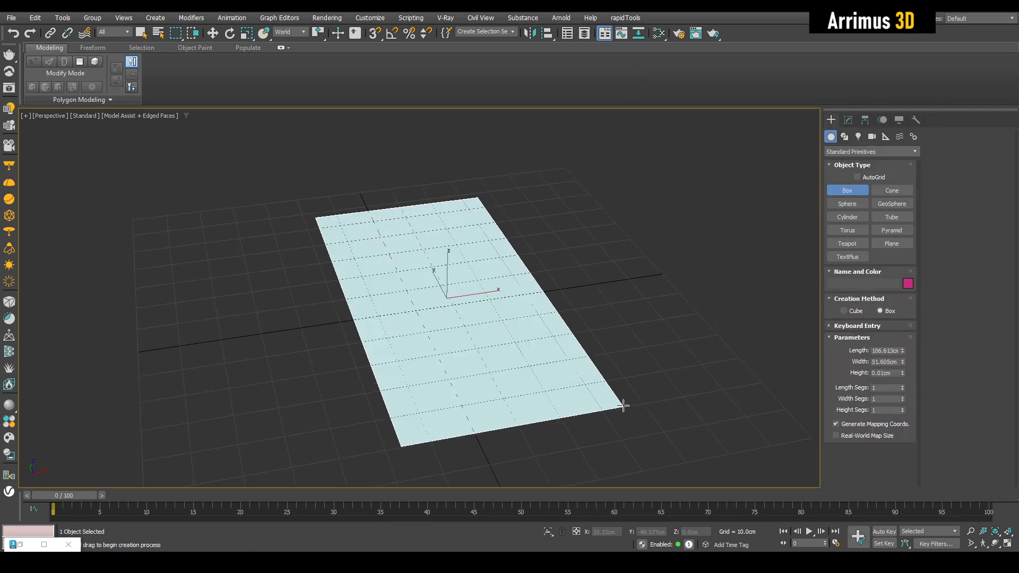
click(630, 354)
key(w)
Add an Edit Poly modifier to the box and change its object color to dark grey.
key(shift+e)
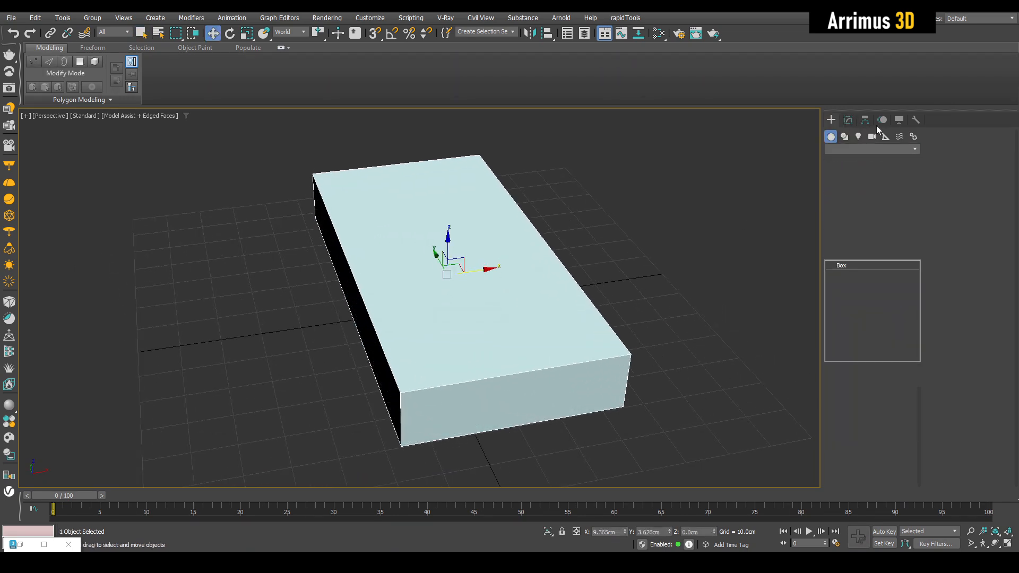
click(911, 138)
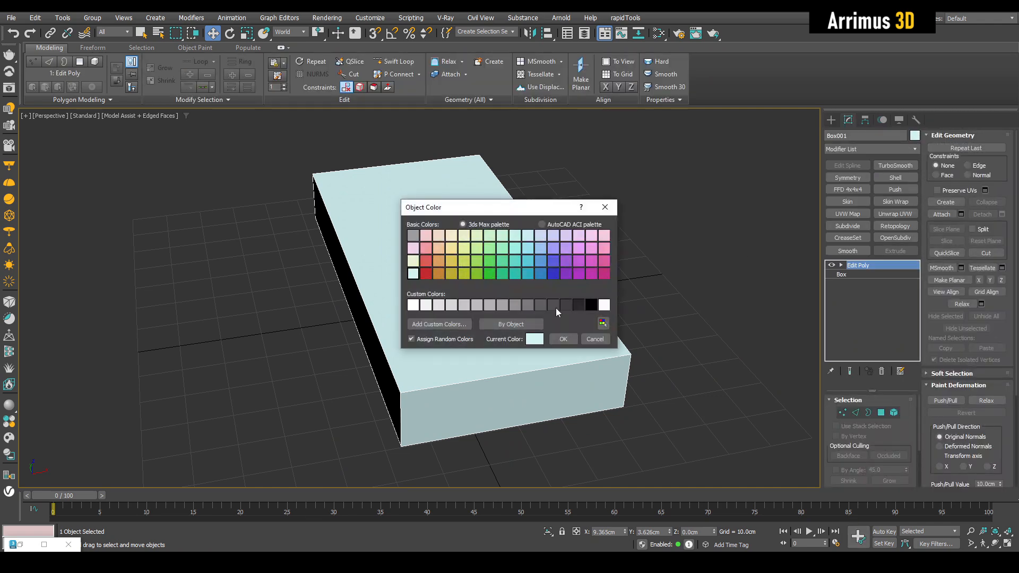
click(559, 340)
Tessellate the box three times to divide each face into an 8 by 8 grid, and add a second Edit Poly modifier.
key(1)
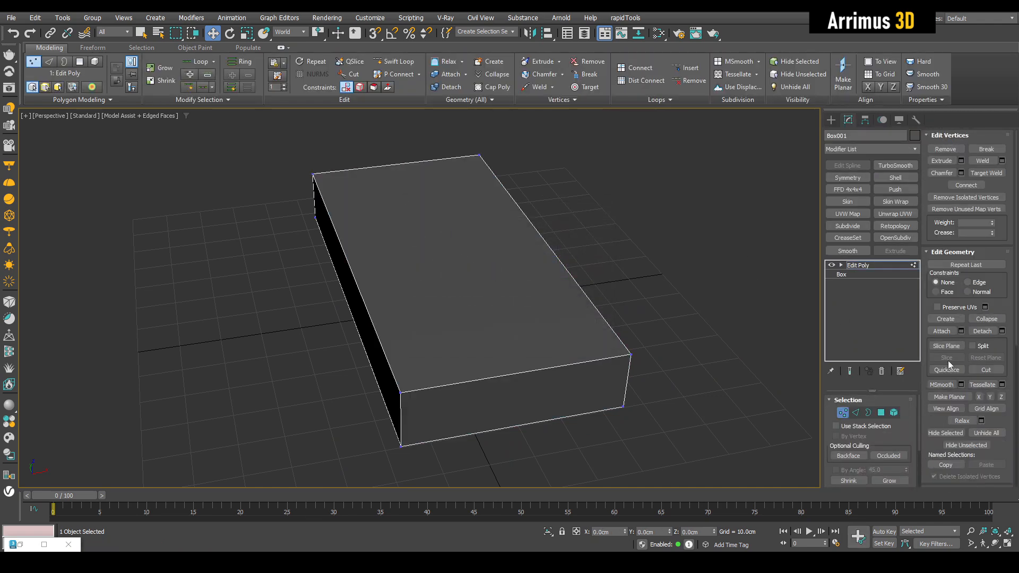
click(971, 384)
click(971, 384)
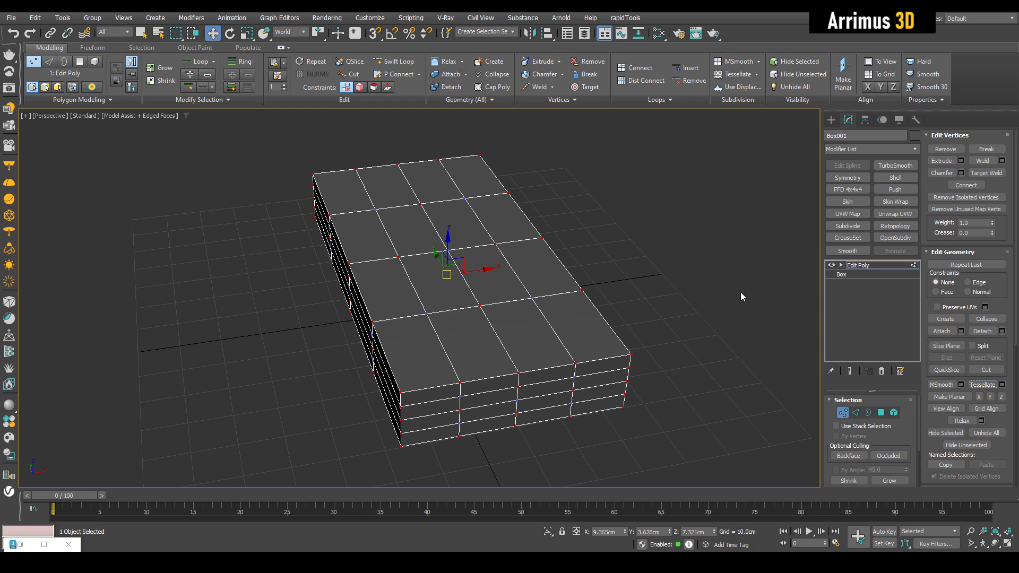
click(988, 387)
alt+middle_drag(800, 342, 664, 314)
key(1)
key(shift+e)
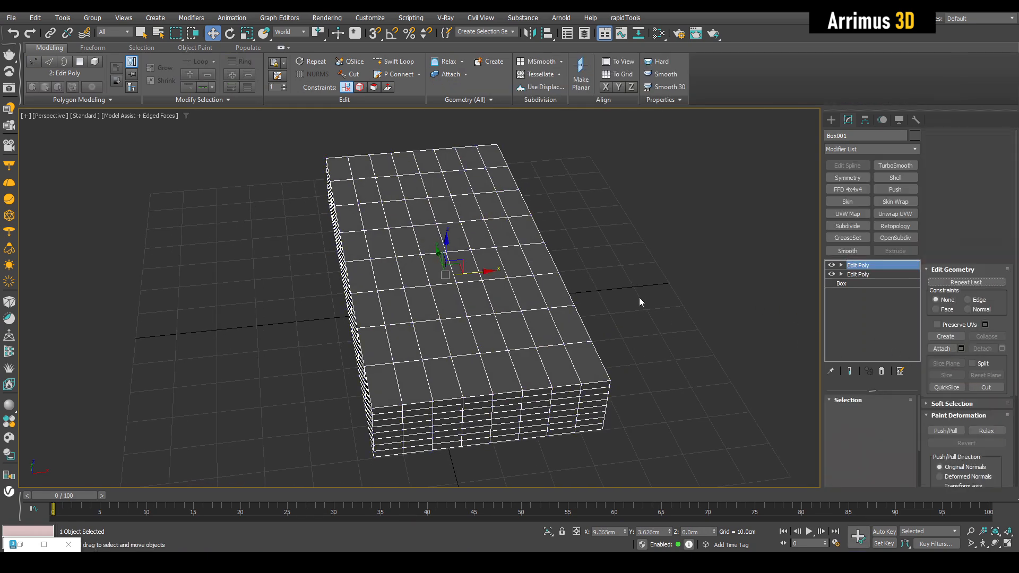
Select the four centre polygons on the box's upper face and grow the selection twice to cover all but the border.
key(4)
key(q)
scroll(405, 203, up, 3)
scroll(405, 203, down, 3)
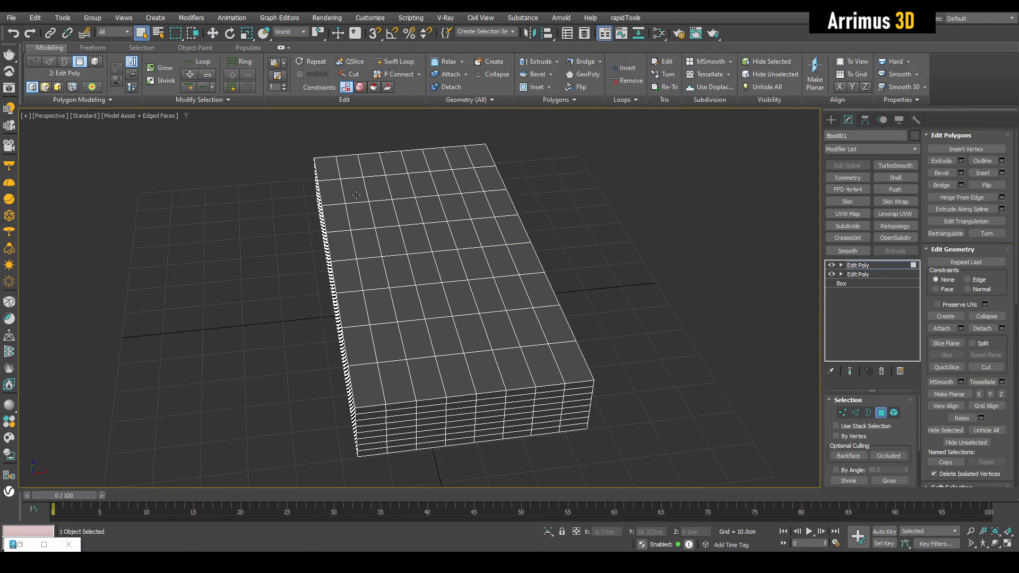
click(425, 247)
ctrl+click(426, 261)
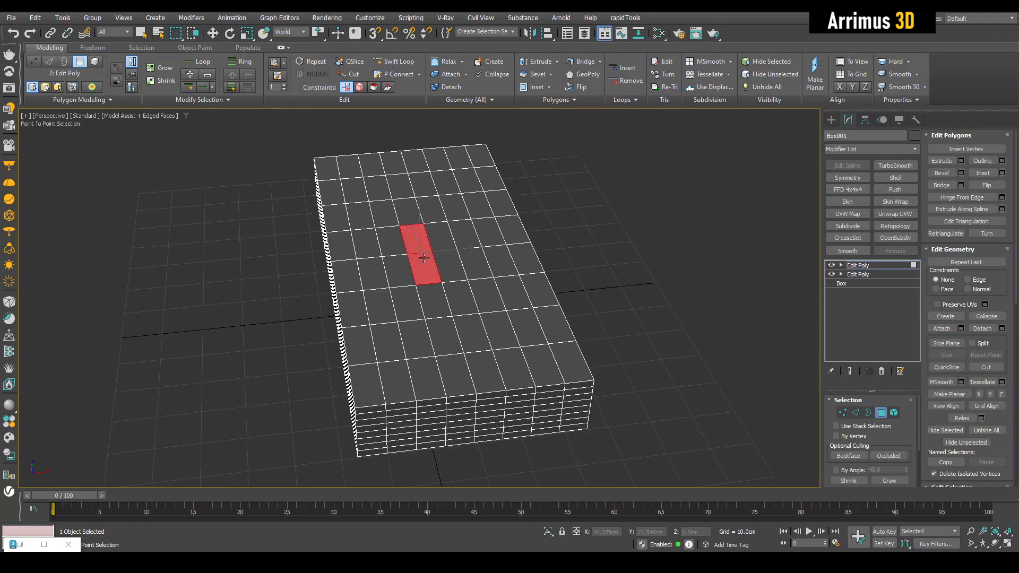
ctrl+click(445, 260)
ctrl+click(441, 239)
click(889, 480)
click(889, 480)
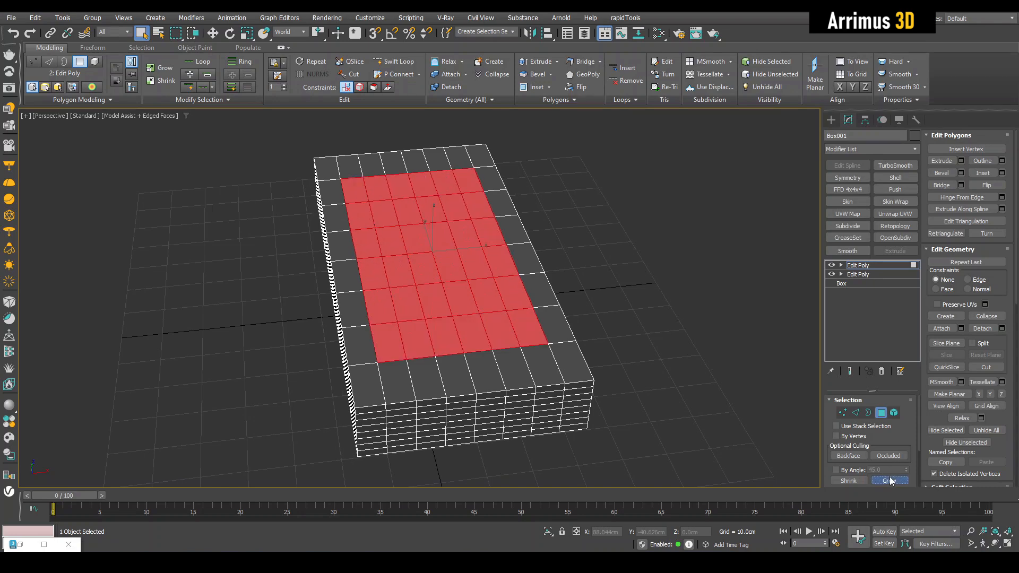
Inset the selected polygons slightly and bevel them down into the box to form a recess with sloped walls.
scroll(496, 287, up, 4)
scroll(497, 288, down, 4)
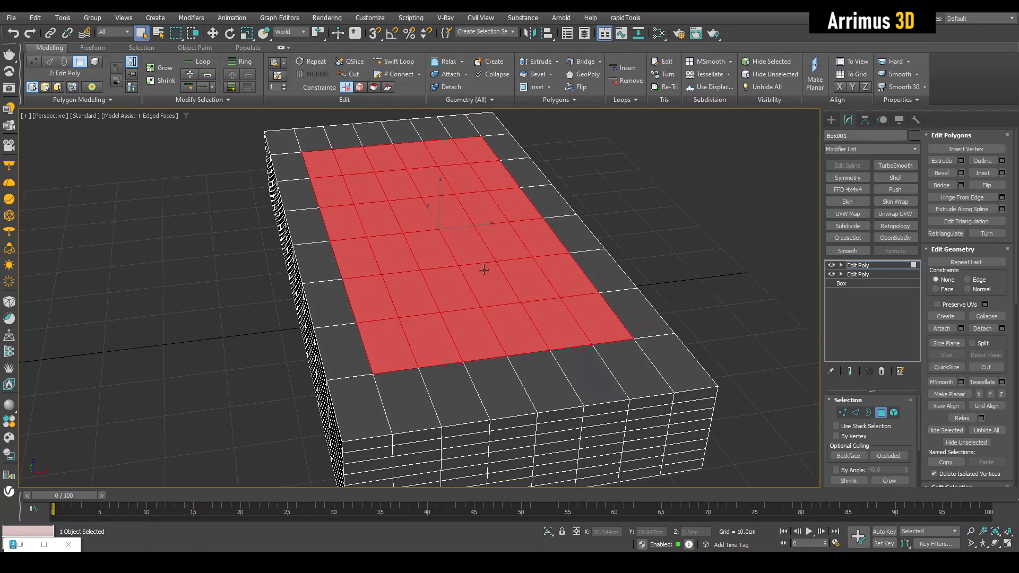
scroll(482, 273, up, 6)
key(shift+i)
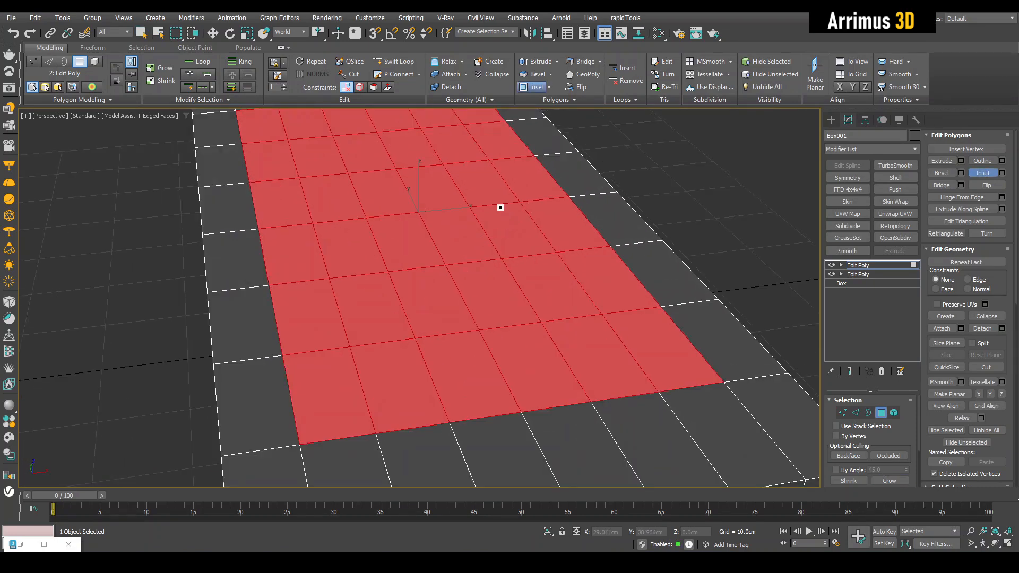
drag(498, 209, 489, 228)
key(ctrl+shift+b)
click(489, 234)
right_click(490, 234)
Try a Swift Loop edge loop across the box close to the recess's end wall and remove it.
alt+middle_drag(490, 234, 580, 274)
scroll(576, 237, down, 3)
key(1)
scroll(576, 237, down, 3)
scroll(580, 274, up, 5)
key(shift+alt+w)
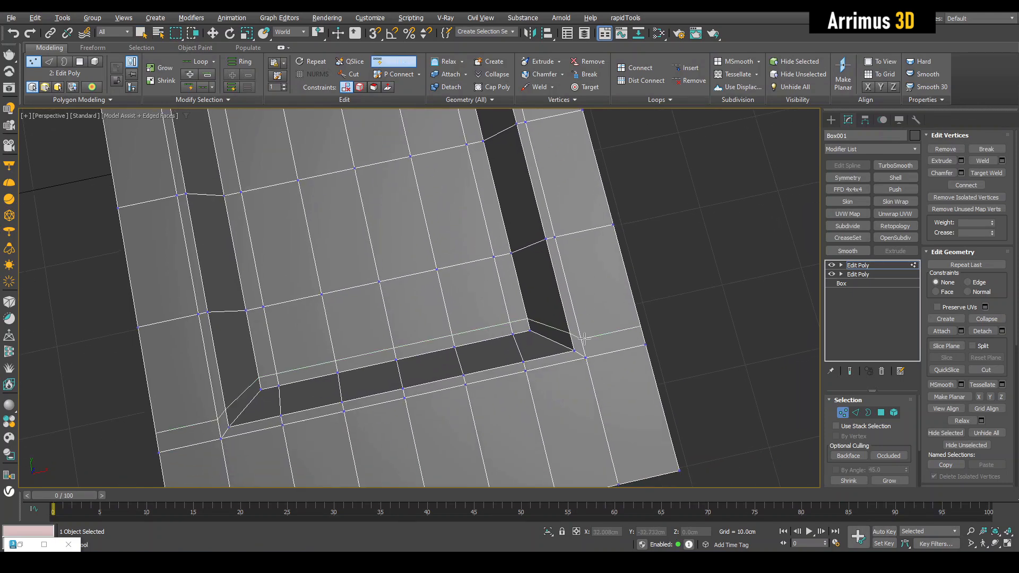
click(583, 338)
right_click(596, 339)
alt+middle_drag(597, 339, 583, 357)
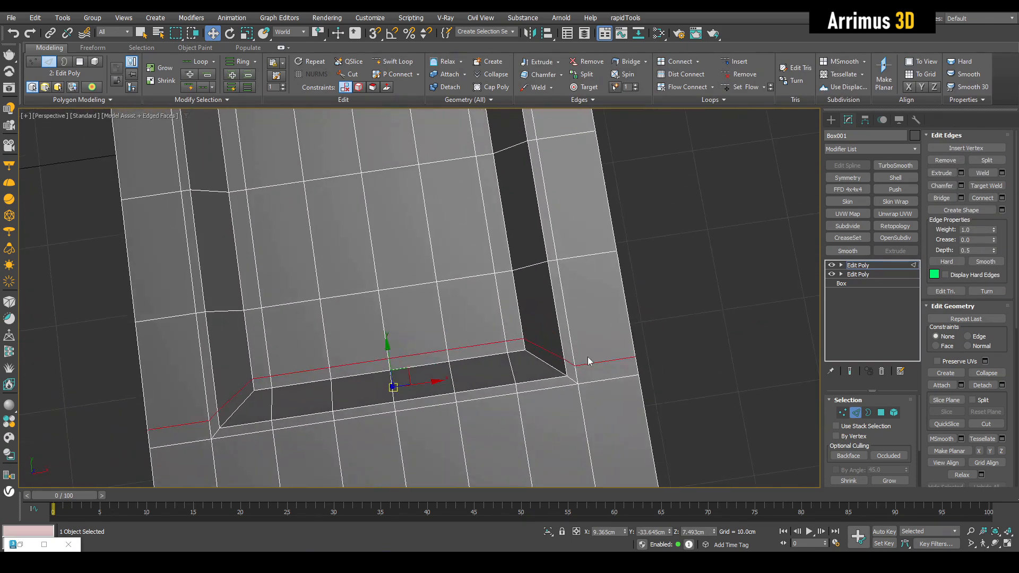
scroll(608, 368, up, 4)
key(q)
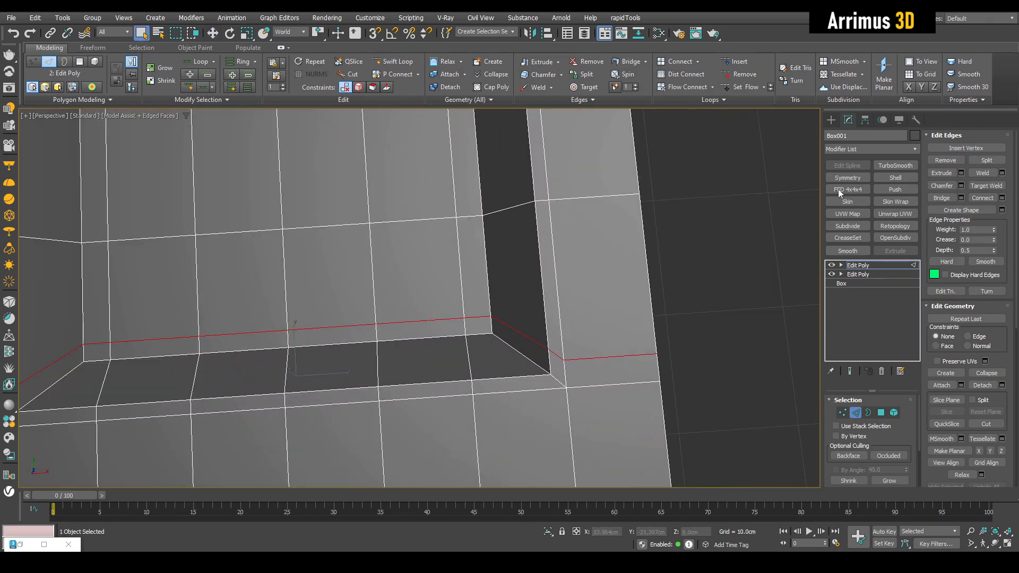
click(945, 160)
Insert a Swift Loop edge loop across the box, between the recess's end wall and the nearest existing cross loop.
key(shift+alt+w)
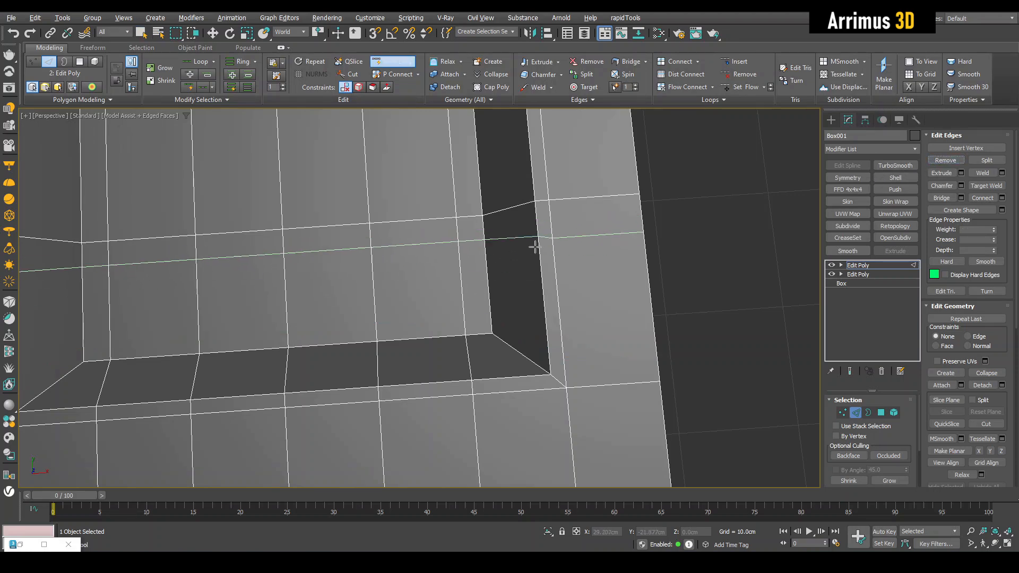
click(567, 262)
key(w)
Examine from several angles how the inserted cross loop runs over the recess's sloped walls.
alt+middle_drag(569, 260, 521, 278)
scroll(575, 283, down, 7)
key(2)
scroll(574, 264, down, 2)
scroll(518, 276, up, 3)
key(2)
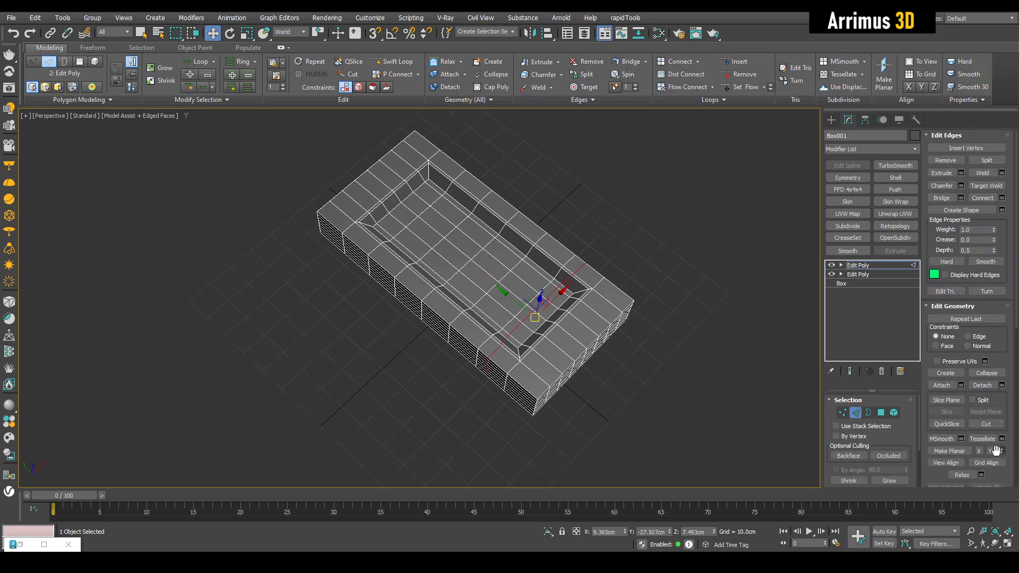
scroll(481, 306, up, 5)
alt+middle_drag(587, 325, 609, 345)
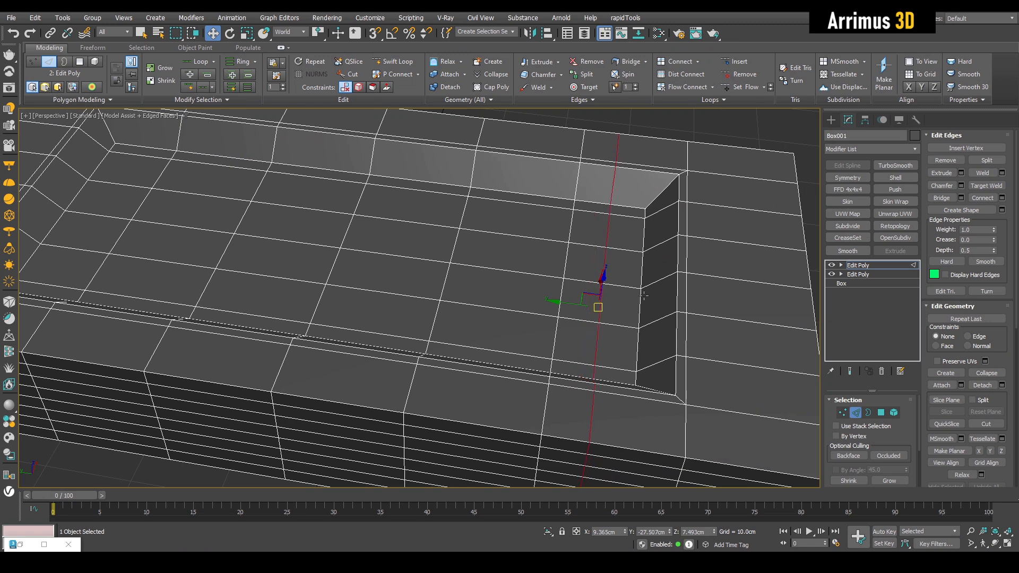
scroll(643, 296, down, 3)
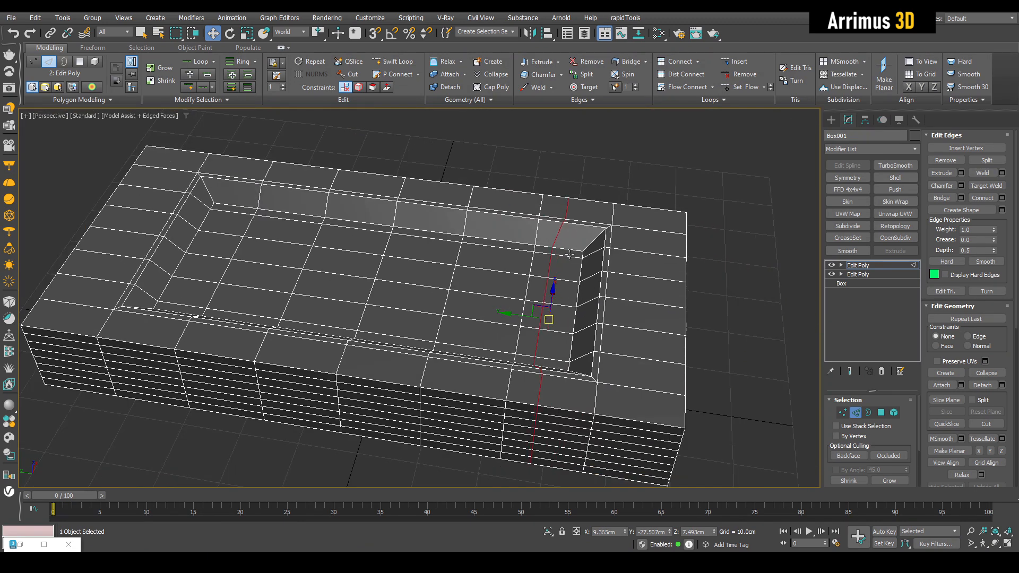
scroll(558, 224, up, 3)
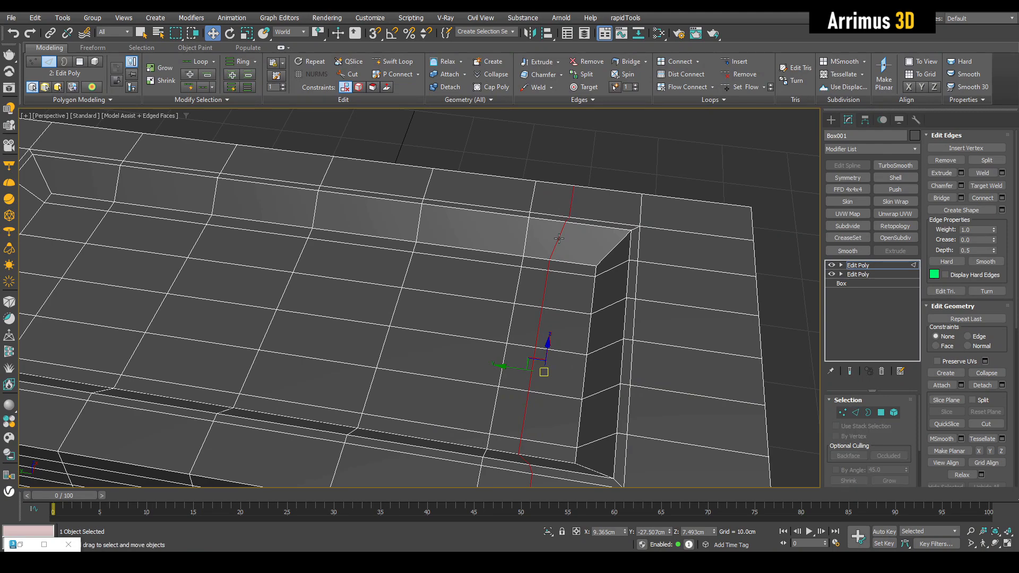
key(2)
alt+middle_drag(580, 225, 504, 292)
mouse_move(557, 344)
middle_down()
mouse_move(572, 219)
mouse_move(580, 288)
middle_up()
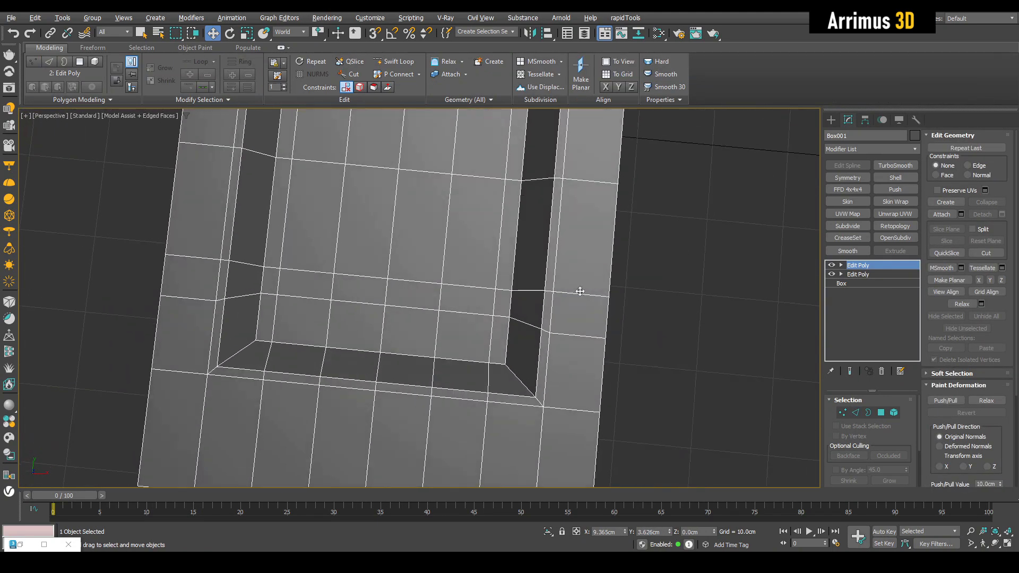
scroll(543, 313, down, 5)
alt+middle_drag(503, 301, 484, 231)
Try rotating the whole box freely.
key(e)
scroll(474, 223, down, 3)
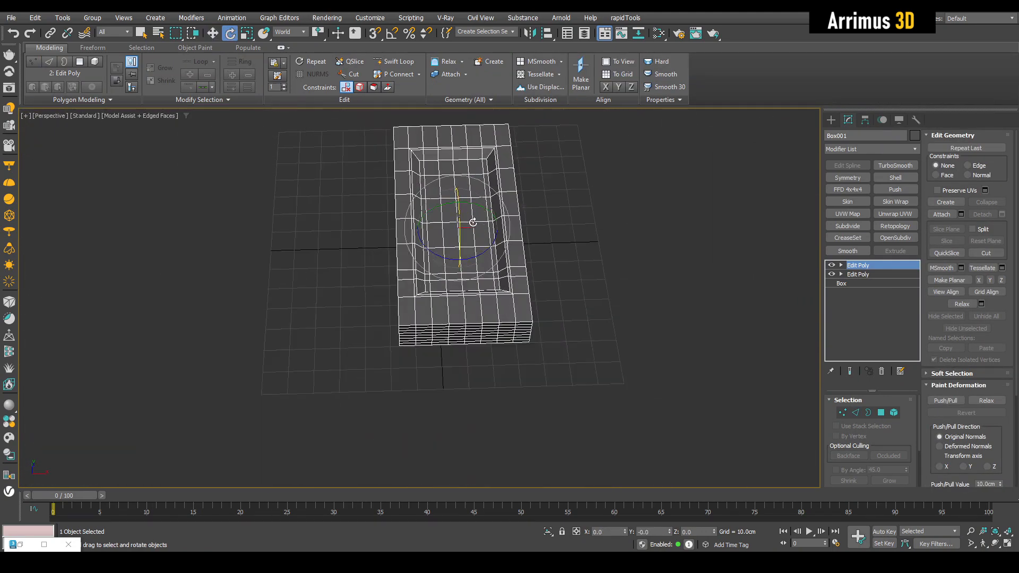
drag(461, 225, 525, 231)
key(ctrl+z)
key(ctrl+z)
Add a third Edit Poly modifier and try rotating all vertices of the box.
key(ctrl+e)
key(1)
key(ctrl+a)
drag(477, 238, 514, 240)
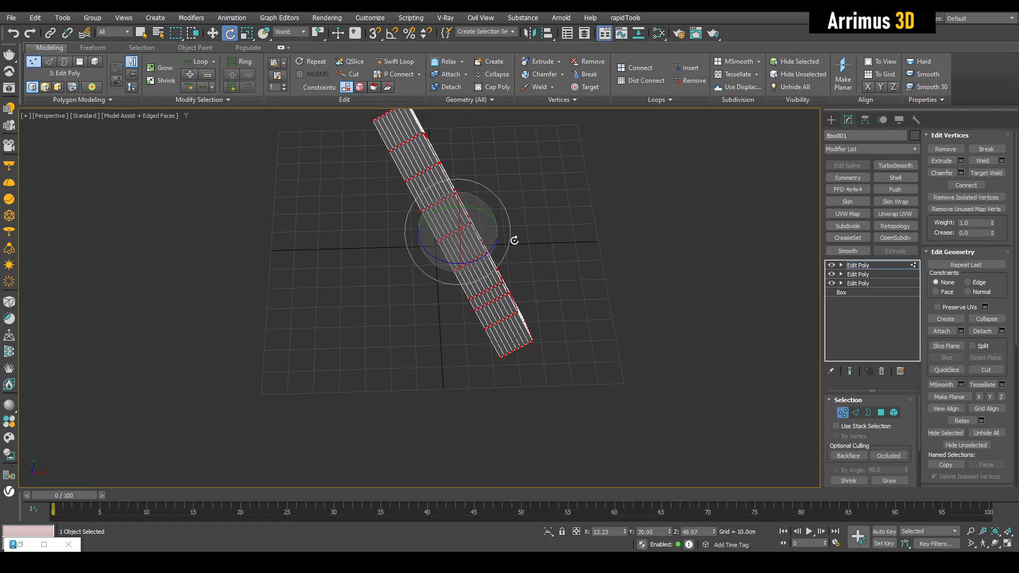
key(ctrl+z)
Rotate the box at object level to a freely tilted orientation.
key(1)
scroll(497, 235, up, 3)
middle_drag(489, 239, 495, 254)
drag(480, 245, 523, 249)
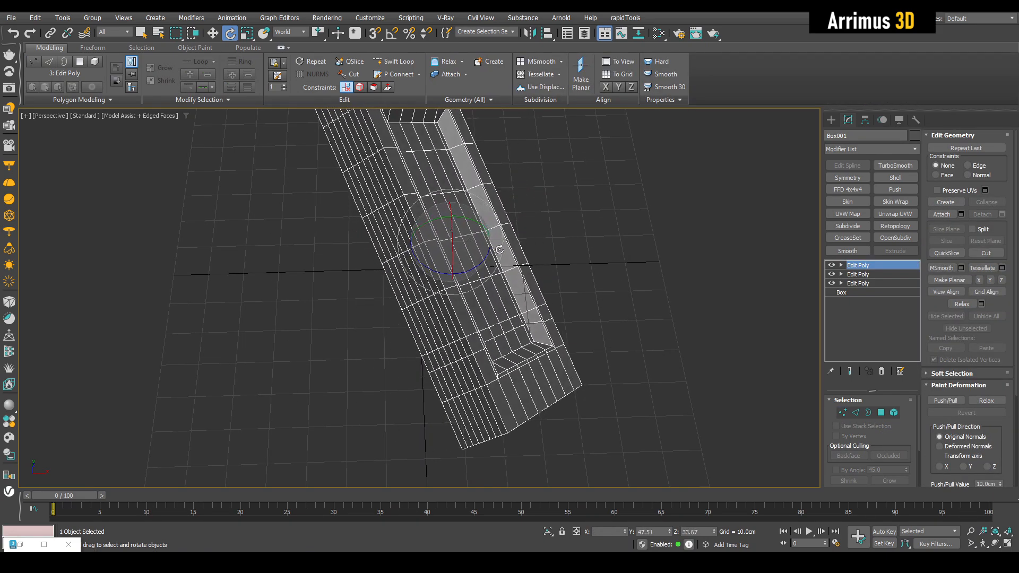
Try making the cross edge loop near the recess's end planar along Y.
key(2)
mouse_move(568, 293)
alt+middle_down()
mouse_move(562, 318)
mouse_move(531, 273)
mouse_move(533, 320)
mouse_move(557, 298)
alt+middle_up()
scroll(530, 276, up, 5)
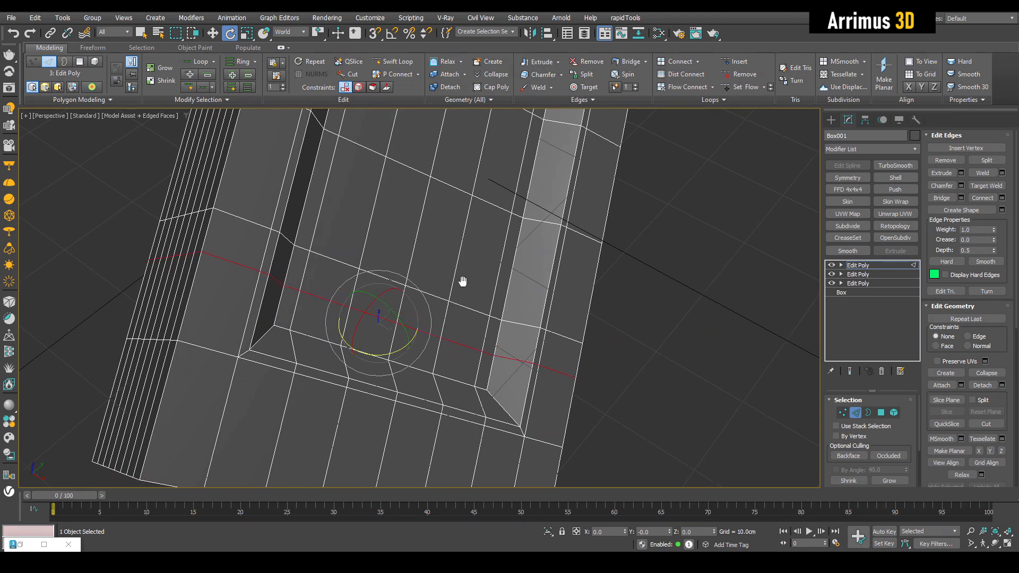
scroll(451, 280, down, 4)
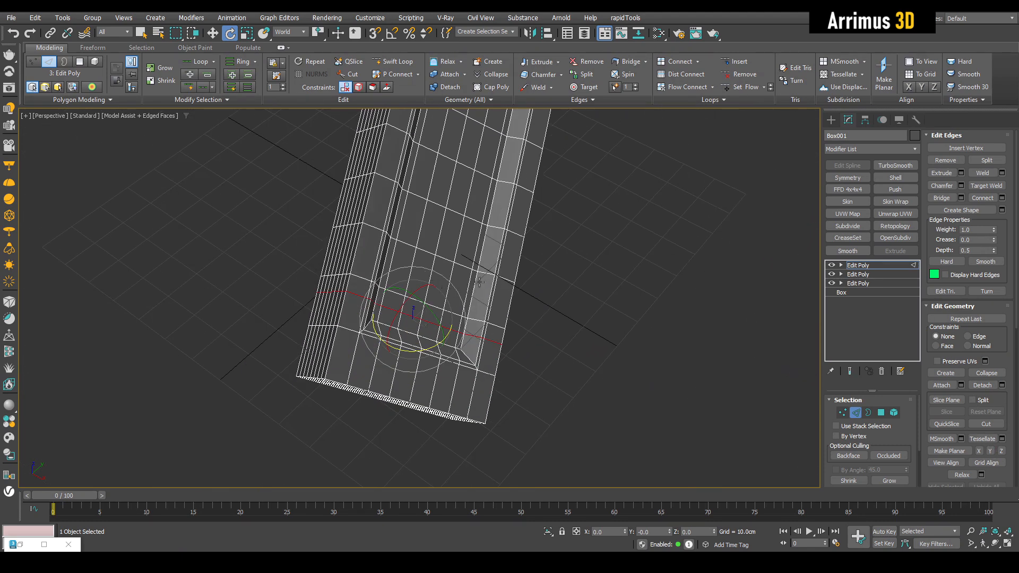
alt+middle_drag(488, 282, 457, 330)
key(1)
key(ctrl+a)
key(2)
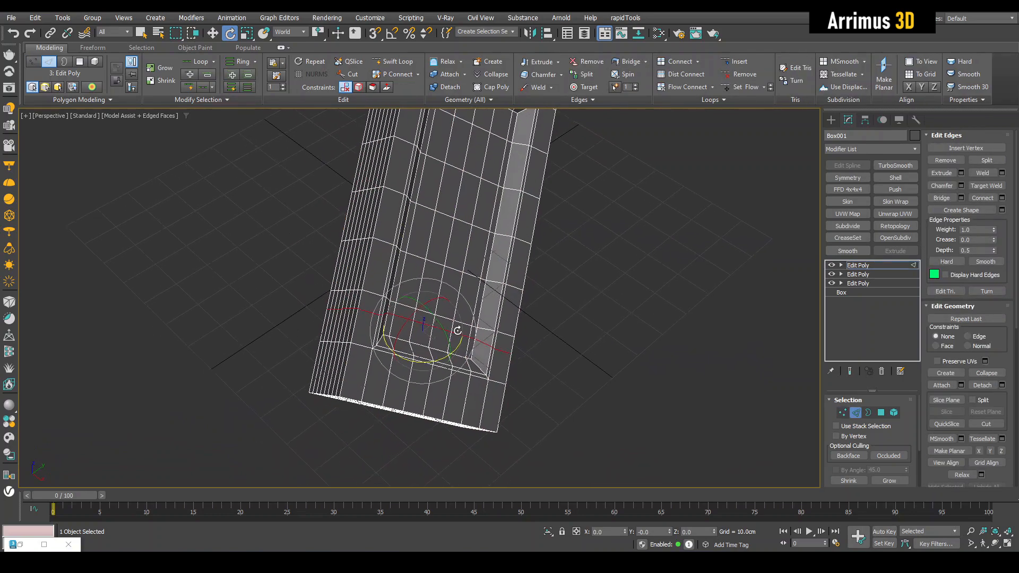
scroll(457, 330, up, 3)
click(990, 451)
alt+middle_drag(549, 349, 472, 308)
key(ctrl+z)
Select a single edge on the recess floor that runs across the box's width.
scroll(499, 329, up, 5)
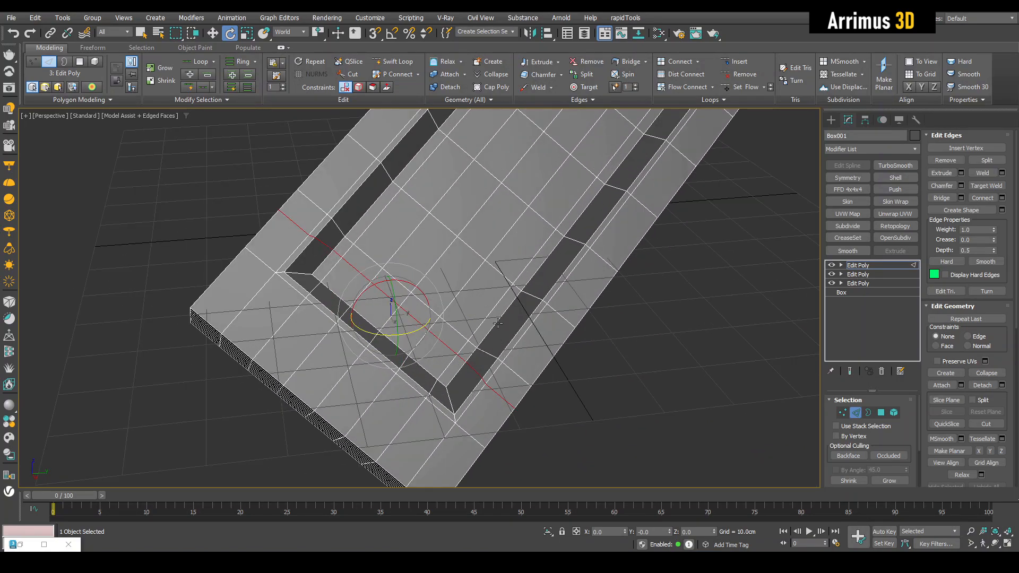
middle_drag(523, 354, 526, 337)
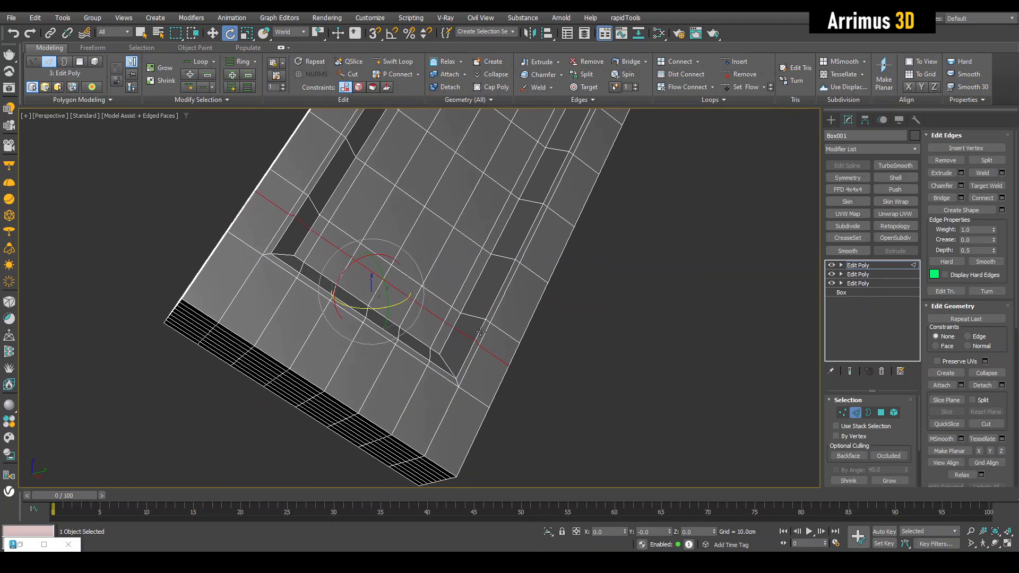
mouse_move(465, 337)
alt+middle_down()
mouse_move(441, 342)
mouse_move(458, 346)
alt+middle_up()
key(q)
click(530, 367)
middle_drag(405, 327, 365, 295)
scroll(293, 322, up, 5)
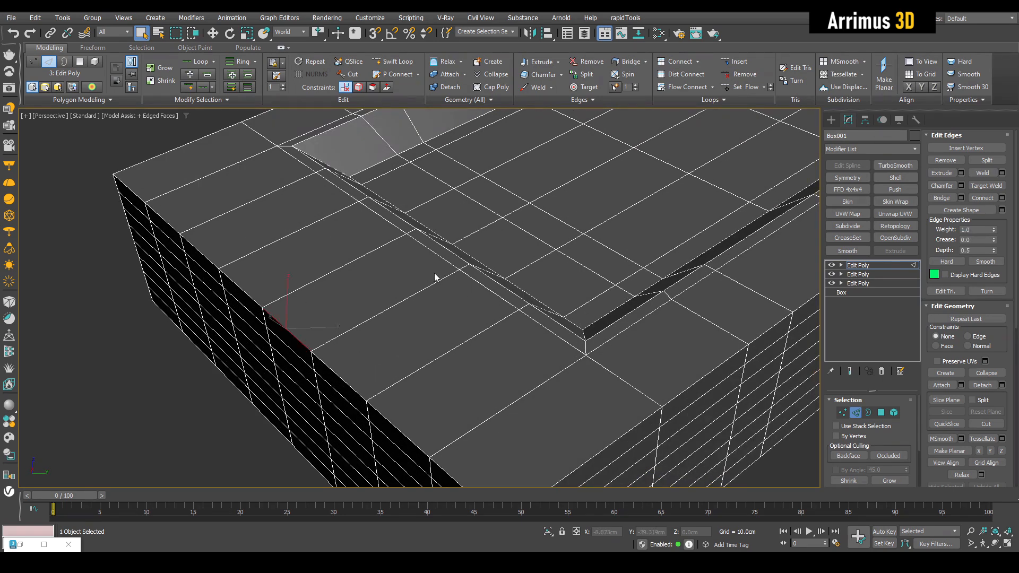
scroll(450, 302, up, 4)
click(523, 228)
alt+middle_drag(569, 217, 554, 247)
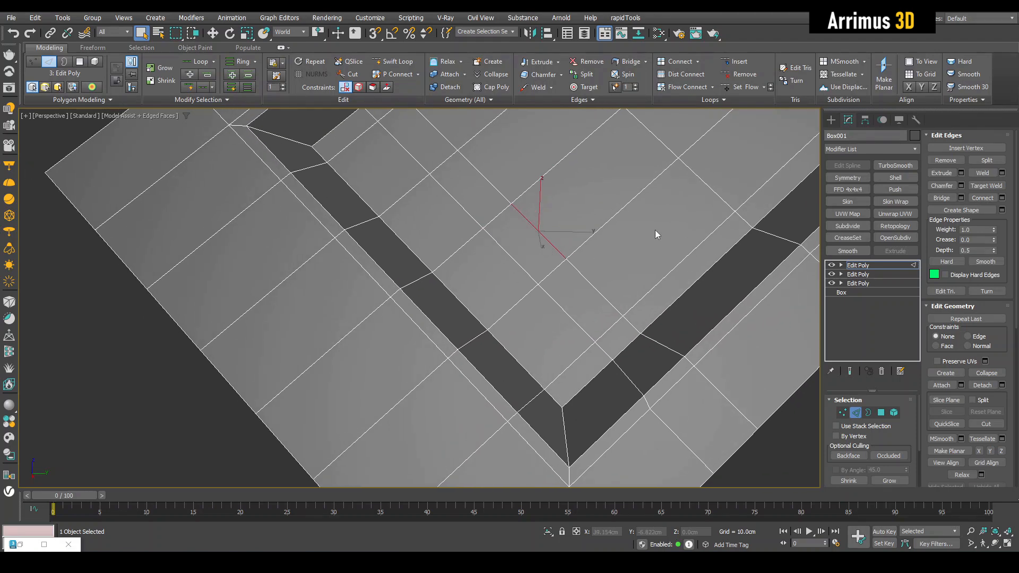
Select the cross edge loop near the recess's end and scale it to 1% on Y in the Working coordinate system.
key(w)
alt+middle_drag(655, 234, 461, 280)
scroll(446, 287, down, 3)
key(q)
double_click(425, 283)
key(r)
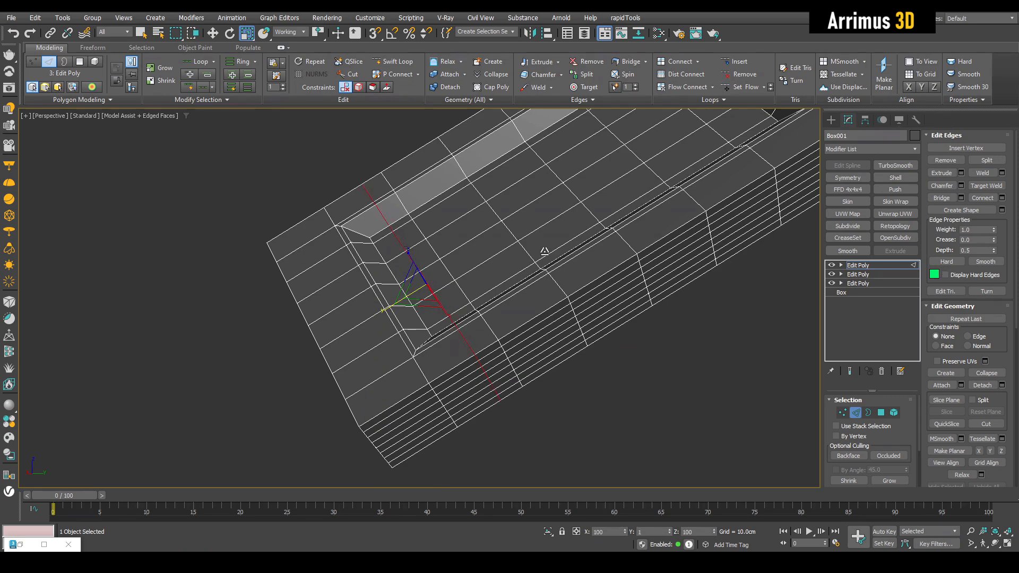
drag(894, 256, 963, 266)
Add a fourth Edit Poly modifier to the box and clear the selection in vertex mode.
alt+middle_drag(552, 263, 418, 261)
key(2)
key(ctrl+e)
key(1)
key(q)
click(596, 311)
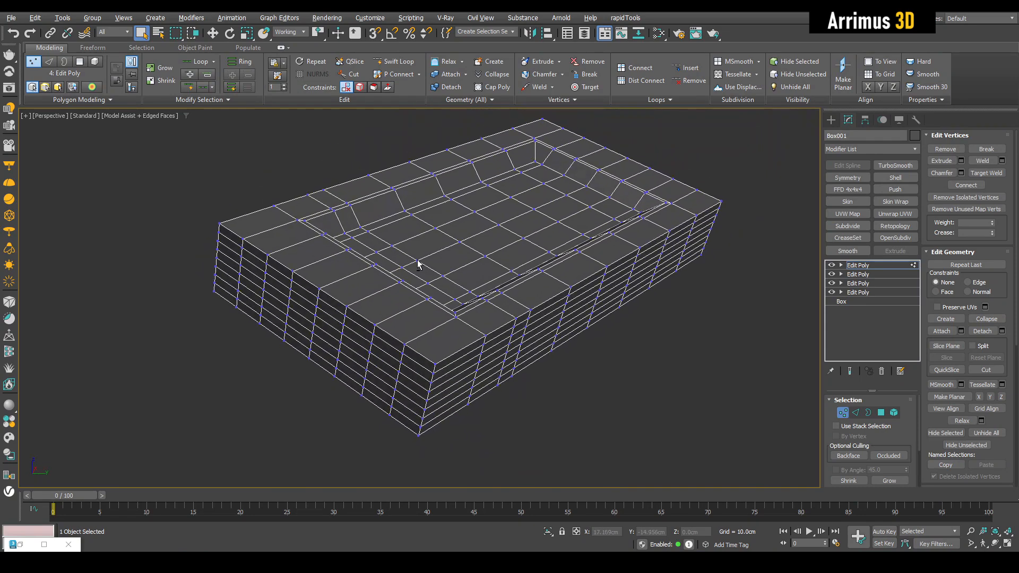
Select a single polygon in the uppermost row of the box's long side.
scroll(488, 294, up, 3)
key(4)
middle_drag(670, 382, 622, 342)
click(621, 342)
click(544, 275)
key(w)
scroll(536, 275, up, 5)
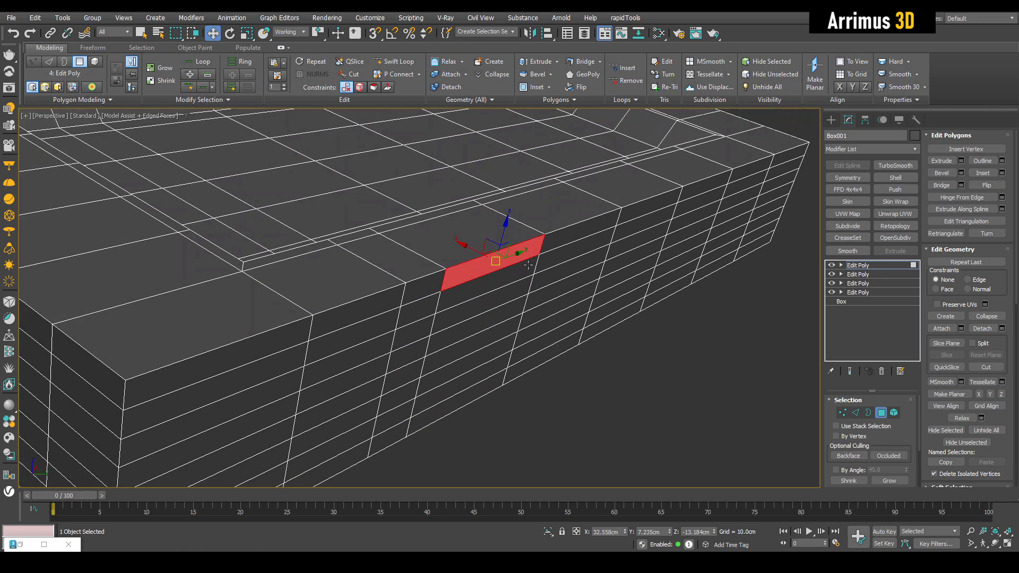
Select the upper outer edge of that side polygon.
key(2)
click(530, 241)
alt+middle_drag(530, 243, 696, 223)
scroll(541, 252, up, 1)
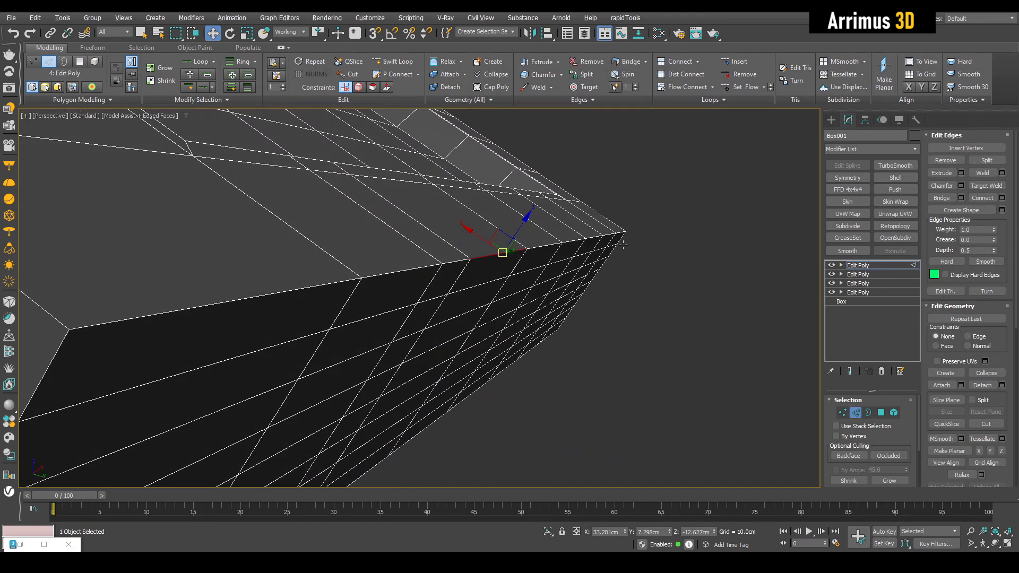
Cycle the working pivot's alignment on the selected edge and try moving the edge outward along its Z axis.
key(ctrl+w)
key(ctrl+w)
key(ctrl+w)
key(ctrl+w)
key(ctrl+w)
alt+middle_drag(559, 226, 586, 237)
key(ctrl+w)
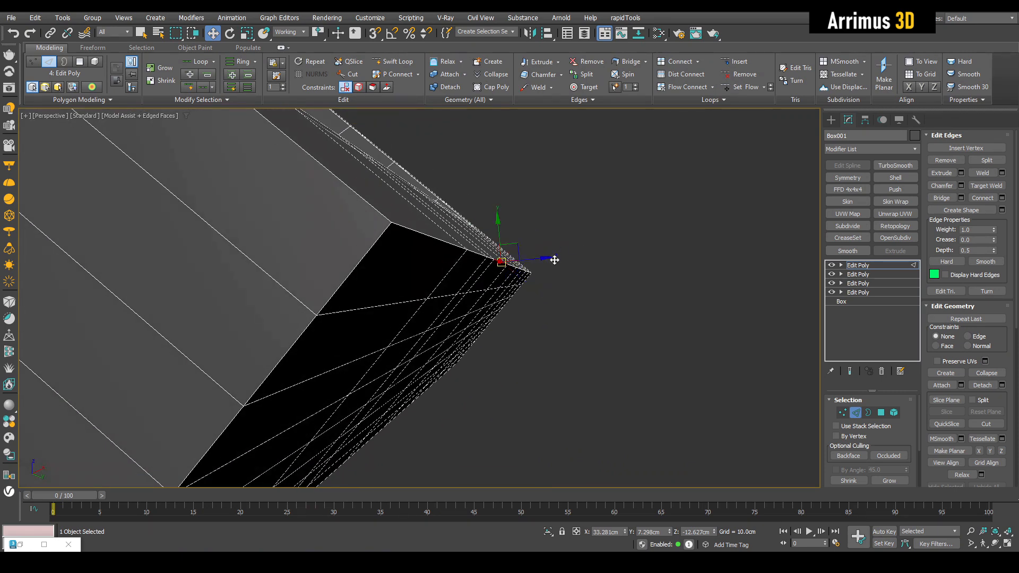
drag(547, 259, 598, 250)
key(ctrl+z)
alt+middle_drag(598, 250, 594, 287)
scroll(535, 264, down, 5)
Connect the edge ring along the box's short end with 1 segment to add a new loop.
key(1)
key(q)
middle_drag(453, 288, 461, 287)
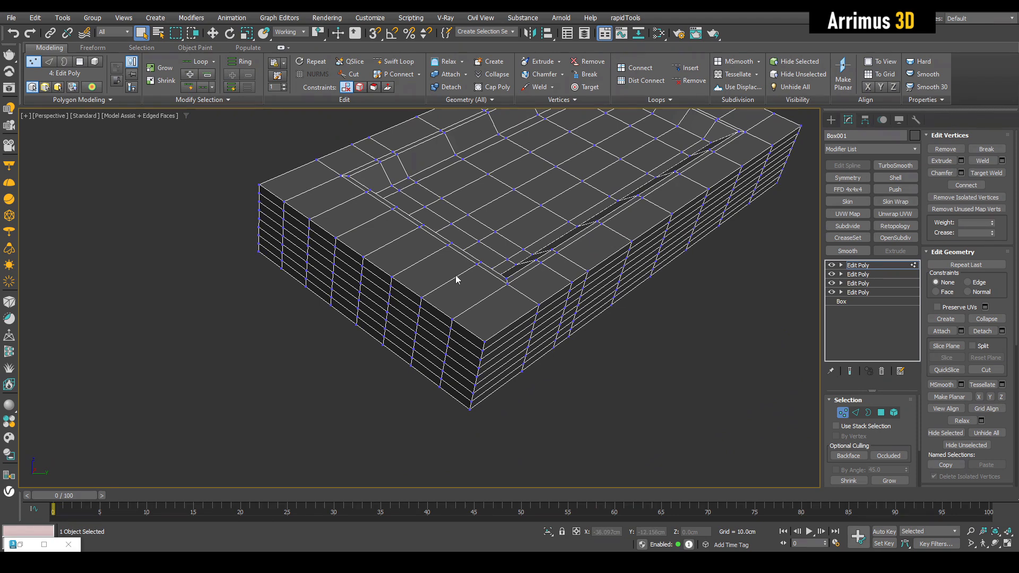
key(2)
key(alt+r)
key(ctrl+shift+e)
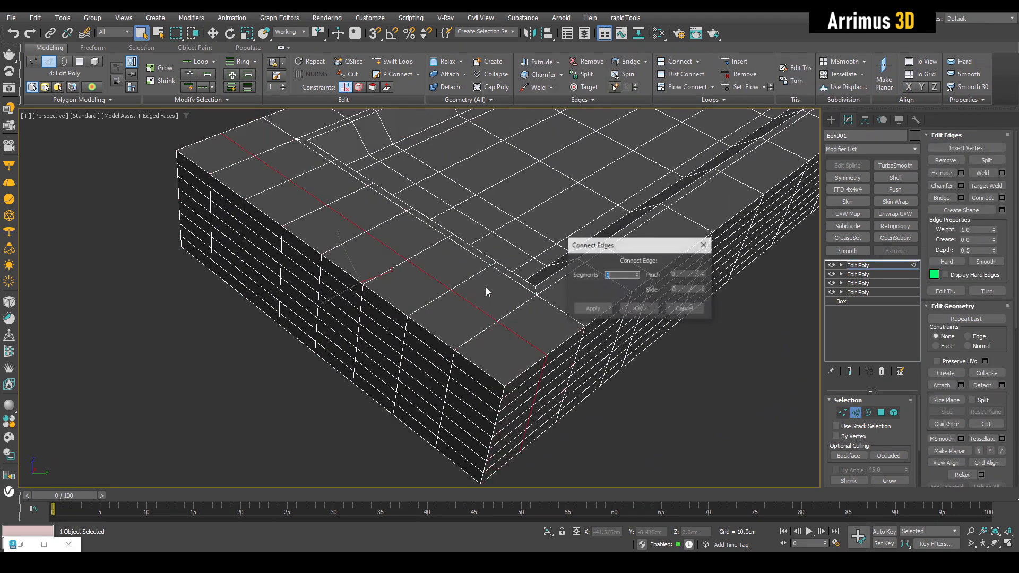
click(639, 307)
Add a fifth Edit Poly modifier and select a top polygon in the second row from the short end.
key(2)
key(alt+e)
key(4)
click(347, 223)
Raise the selected polygon and another top polygon along Z to make the short end uneven, and clear the selection.
key(w)
middle_drag(355, 240, 370, 247)
scroll(358, 221, up, 3)
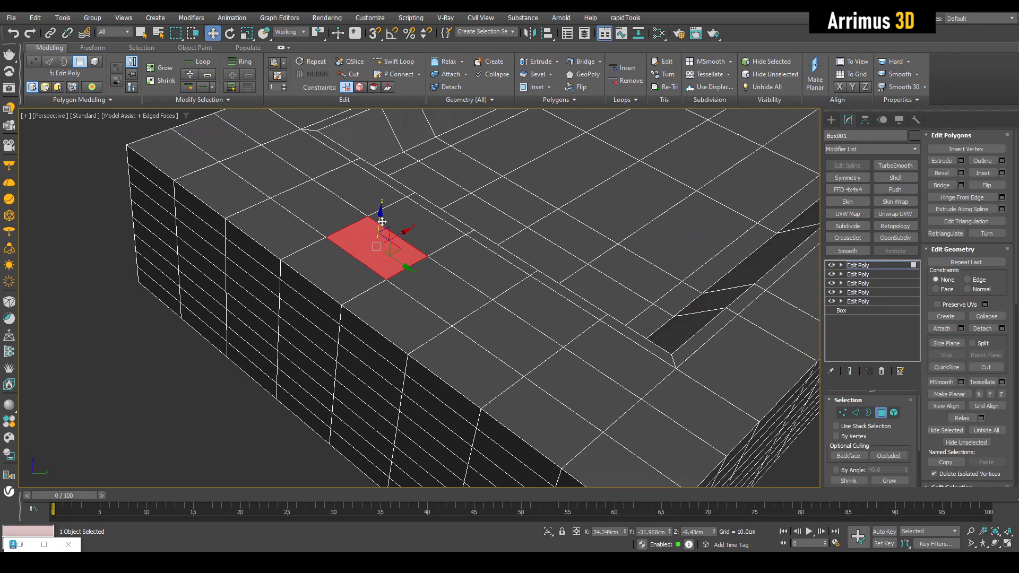
drag(379, 216, 274, 230)
drag(421, 350, 550, 293)
click(228, 151)
scroll(239, 204, down, 4)
key(q)
click(435, 363)
Examine the raised end polygons against the box's flat upper rim.
scroll(341, 243, up, 2)
alt+middle_drag(342, 243, 492, 301)
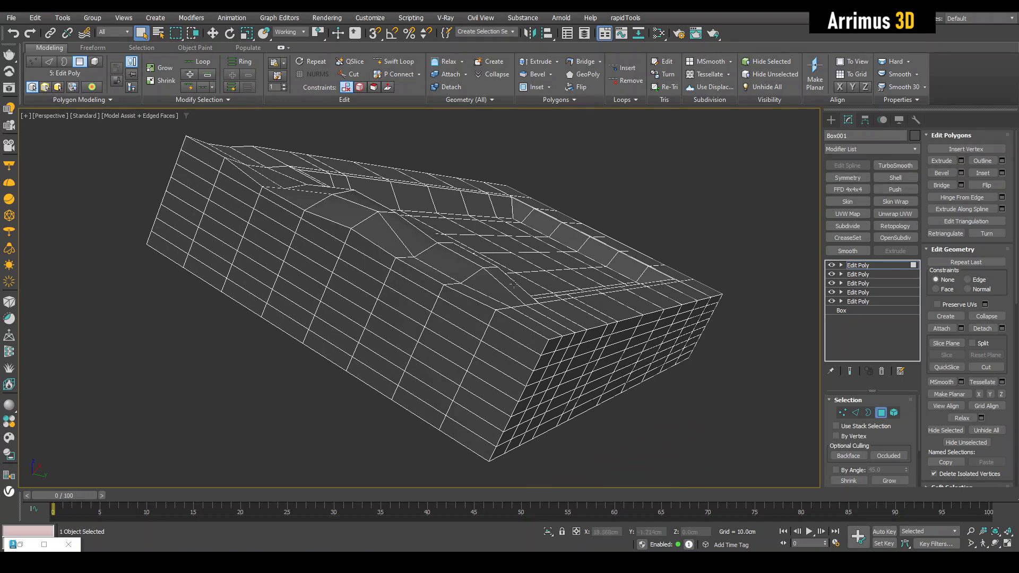
alt+middle_drag(576, 315, 637, 279)
click(553, 307)
click(648, 285)
key(w)
key(q)
click(702, 238)
Select the three rows of top polygons along the box's short end using point-to-point selection.
alt+middle_drag(690, 249, 542, 360)
scroll(543, 360, up, 3)
shift+click(438, 381)
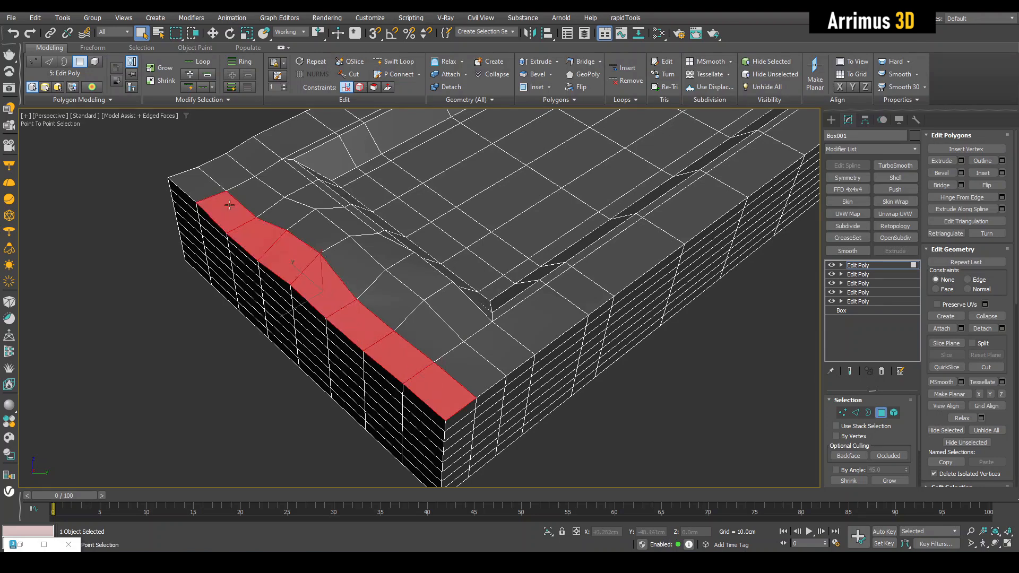
click(205, 187)
click(219, 174)
click(471, 368)
click(492, 352)
click(249, 164)
right_click(397, 254)
Flatten the selected polygon rows by scaling them to 3% on Z.
alt+middle_drag(397, 253, 366, 192)
key(r)
drag(345, 188, 228, 457)
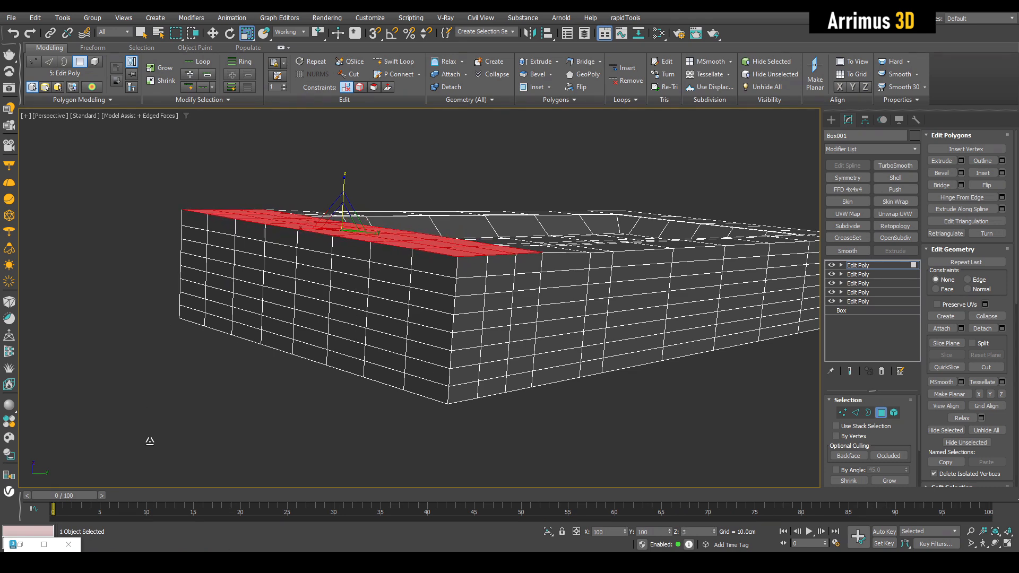
drag(151, 424, 148, 441)
Raise two separate top polygons at the short end along Z, the second by about 1.32 cm.
alt+middle_drag(344, 344, 271, 346)
alt+middle_drag(380, 276, 505, 231)
scroll(340, 210, up, 3)
key(q)
click(332, 228)
key(w)
middle_drag(331, 207, 338, 216)
drag(338, 217, 338, 183)
drag(495, 278, 494, 261)
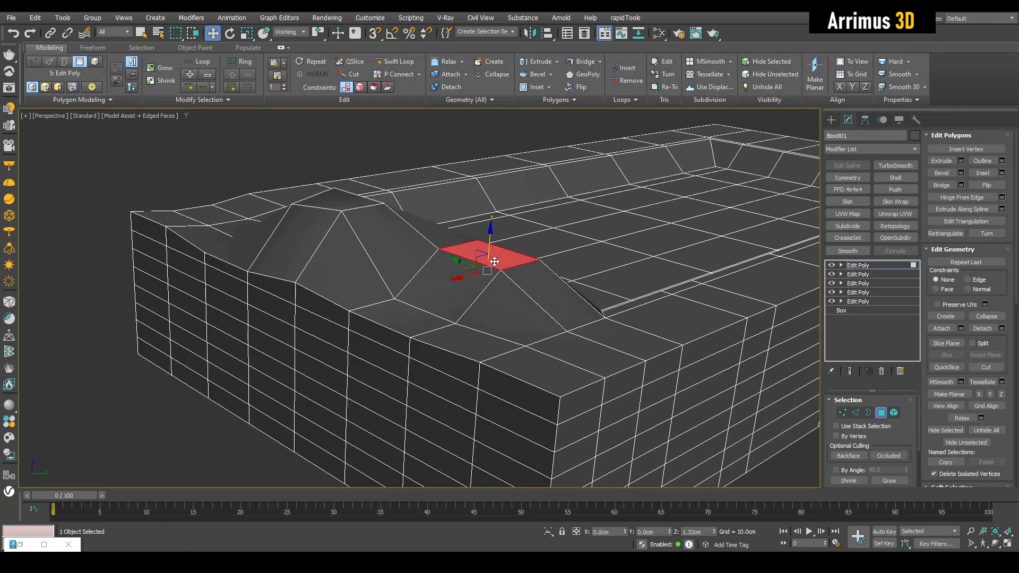
Lower a polygon beside the bumps slightly and pull the polygon near the far corner well up along Z.
drag(397, 312, 398, 321)
middle_drag(316, 283, 293, 271)
click(289, 285)
drag(291, 285, 290, 286)
middle_drag(248, 232, 285, 260)
drag(256, 228, 245, 148)
Select every top polygon across the three bumpy rows at the short end.
scroll(300, 207, down, 5)
key(q)
click(341, 179)
alt+middle_drag(341, 180, 233, 234)
click(232, 234)
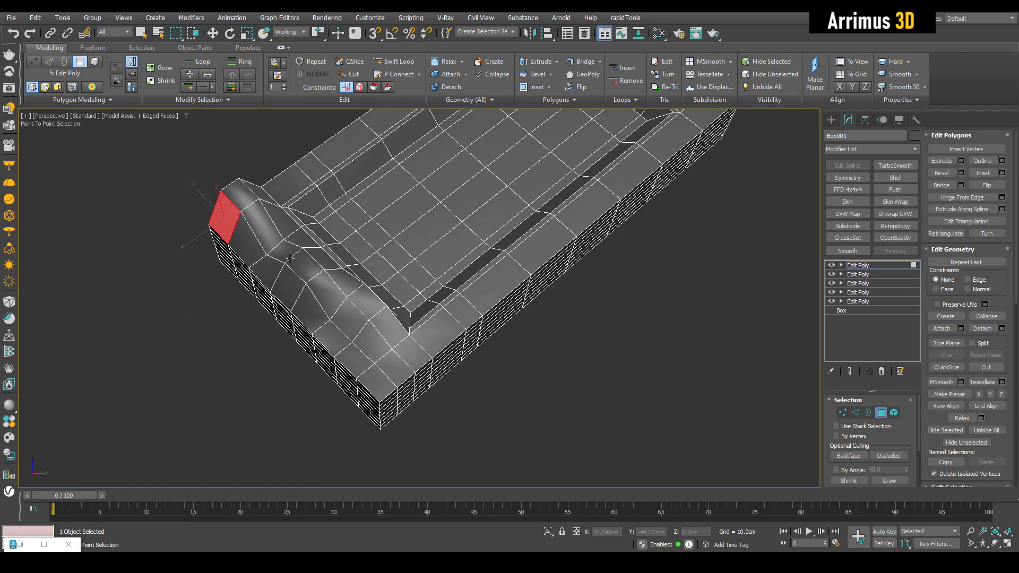
shift+click(267, 243)
click(242, 197)
click(260, 193)
click(279, 216)
click(405, 354)
right_click(457, 365)
Add a sixth Edit Poly modifier in polygon mode while keeping the bumpy end polygons selected.
alt+middle_drag(457, 365, 390, 261)
key(r)
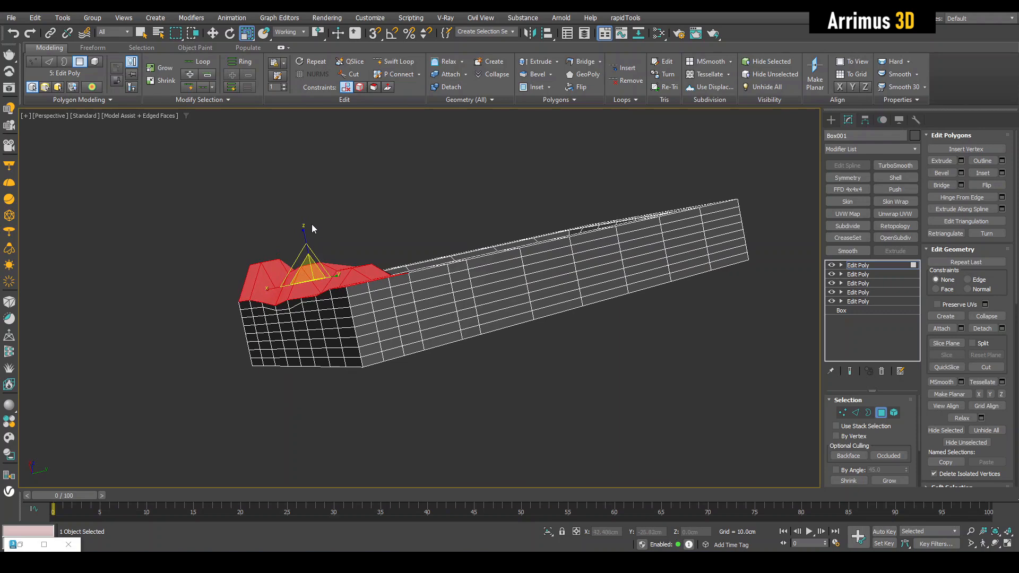
key(4)
mouse_move(339, 241)
middle_down()
mouse_move(331, 242)
mouse_move(349, 246)
middle_up()
key(alt+e)
key(4)
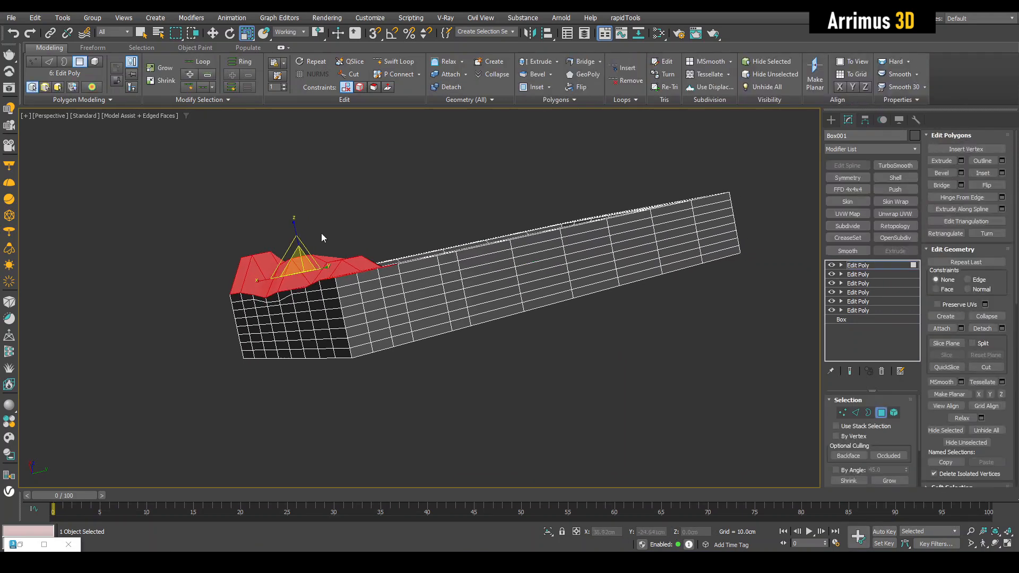
Try flattening the bumpy end by scaling it to 3% on Z, check it against the rim, and undo it.
drag(292, 223, 231, 429)
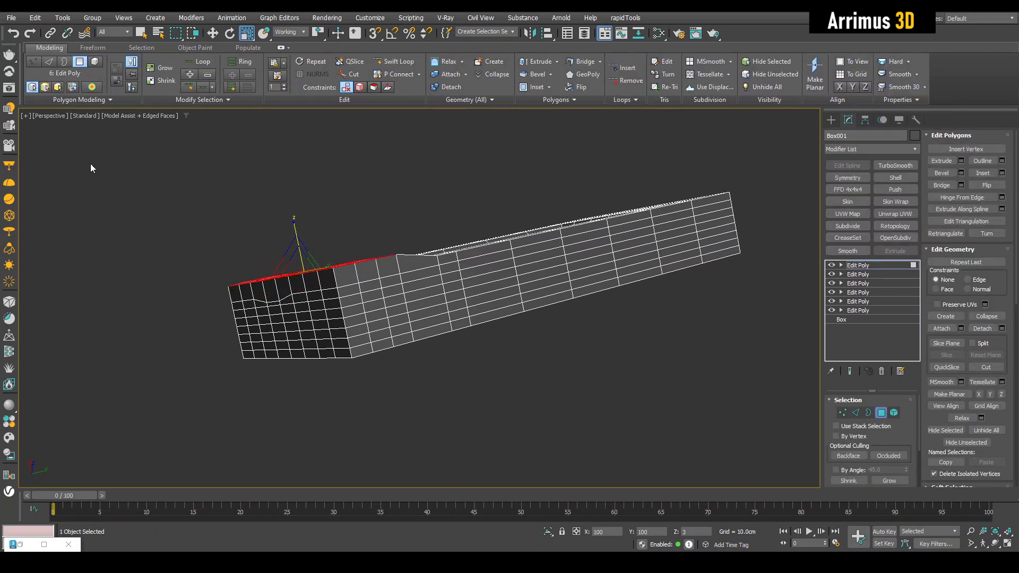
scroll(410, 255, up, 5)
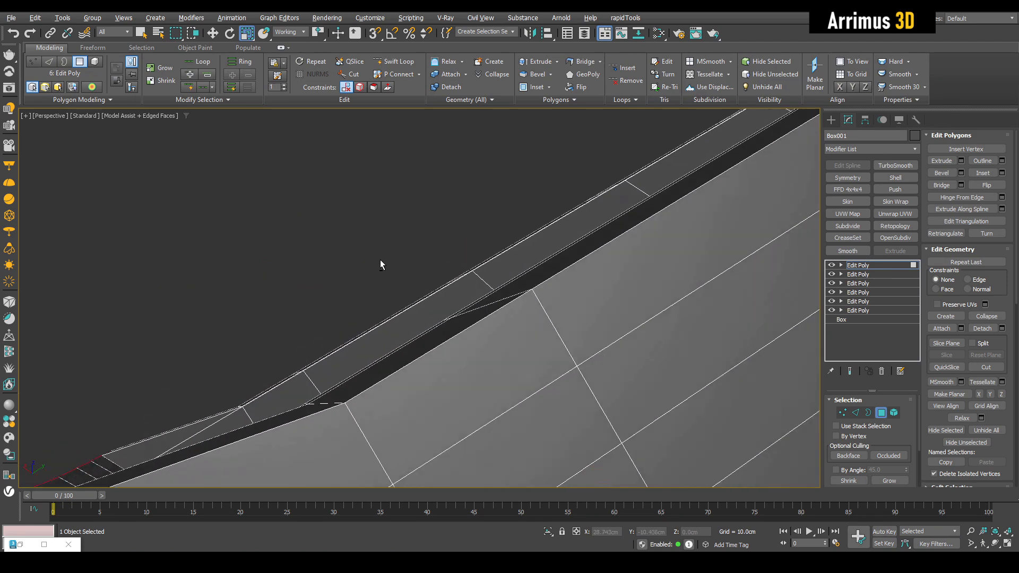
scroll(381, 264, down, 8)
scroll(320, 278, up, 2)
key(w)
scroll(286, 281, up, 3)
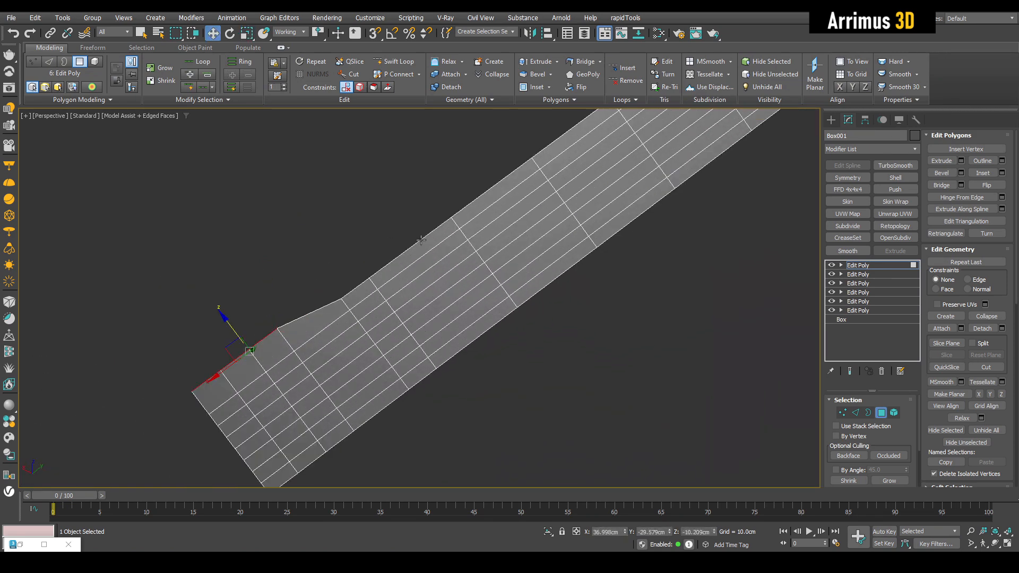
alt+middle_drag(420, 243, 468, 236)
click(479, 229)
alt+middle_drag(348, 296, 361, 290)
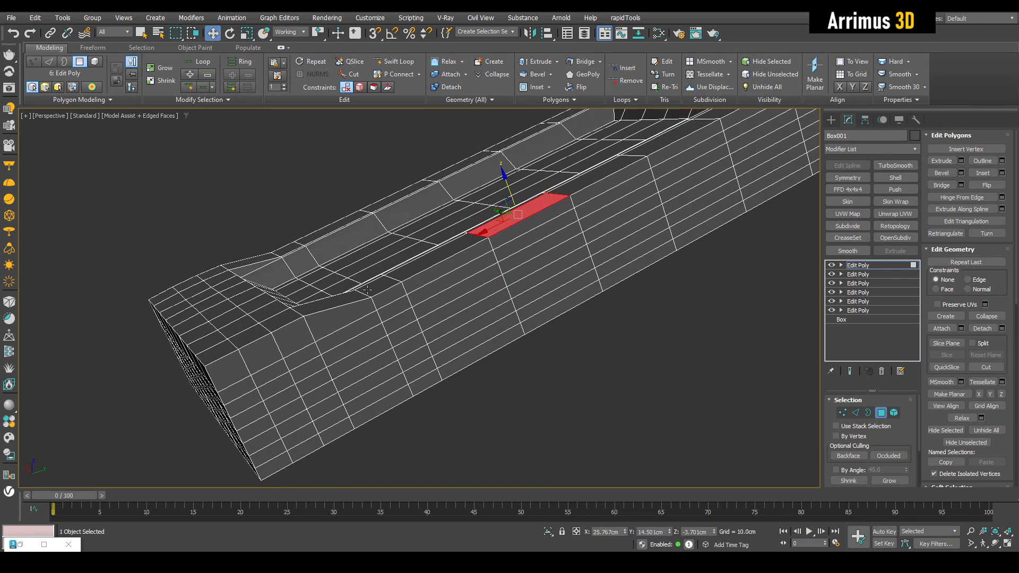
alt+middle_drag(460, 264, 473, 276)
key(ctrl+z)
key(ctrl+z)
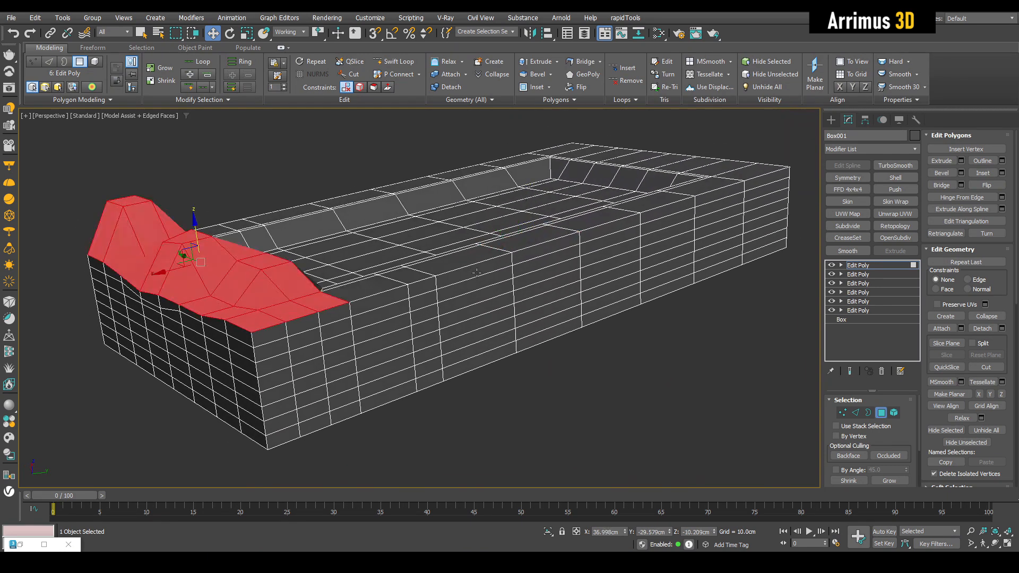
Examine the flat rim polygons around the recess as the reference level for the bumpy end.
click(486, 255)
click(531, 237)
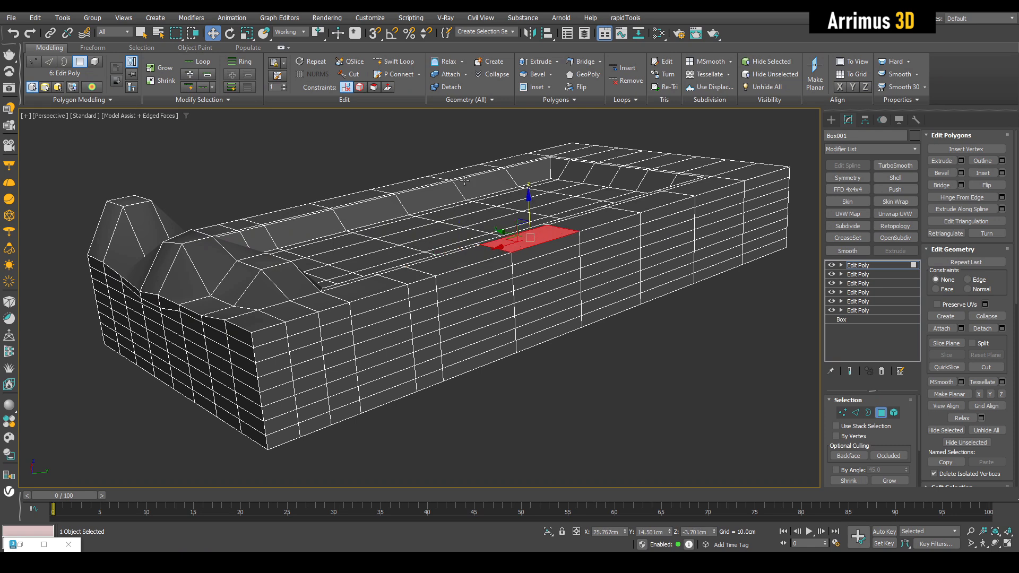
click(457, 174)
alt+middle_drag(461, 183, 465, 204)
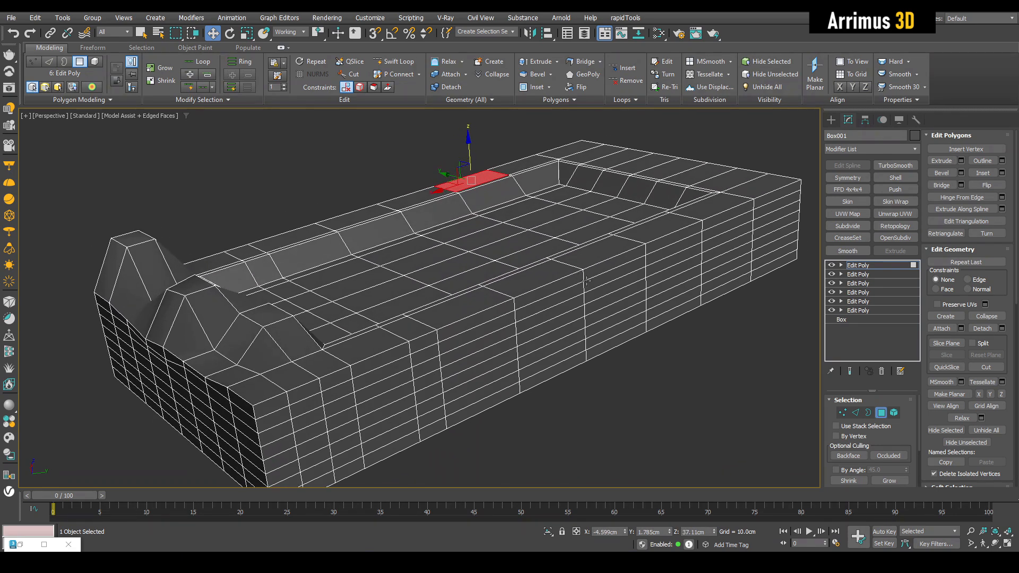
click(611, 276)
click(576, 326)
click(494, 352)
drag(138, 200, 381, 348)
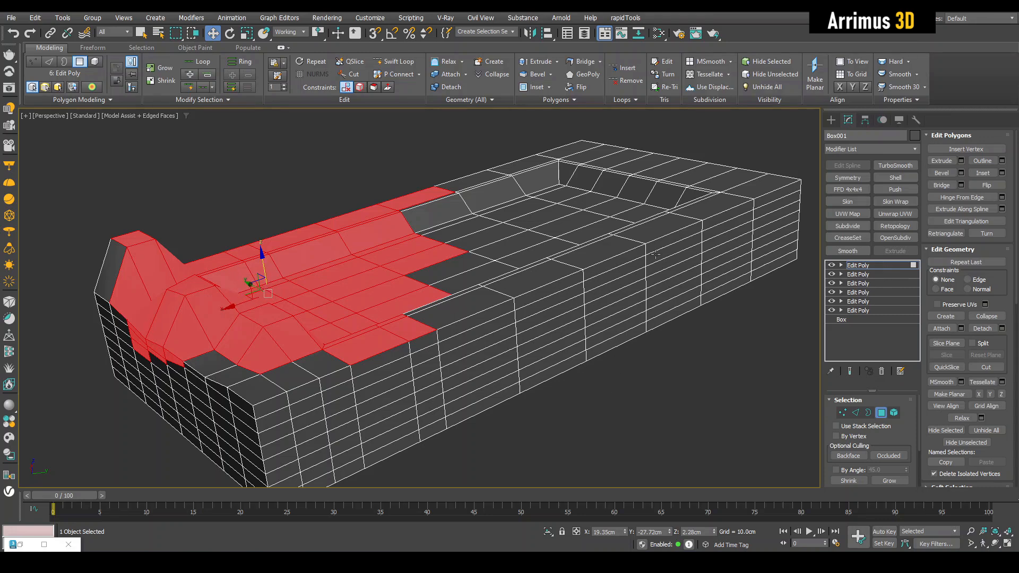
drag(710, 155, 609, 213)
drag(523, 225, 524, 228)
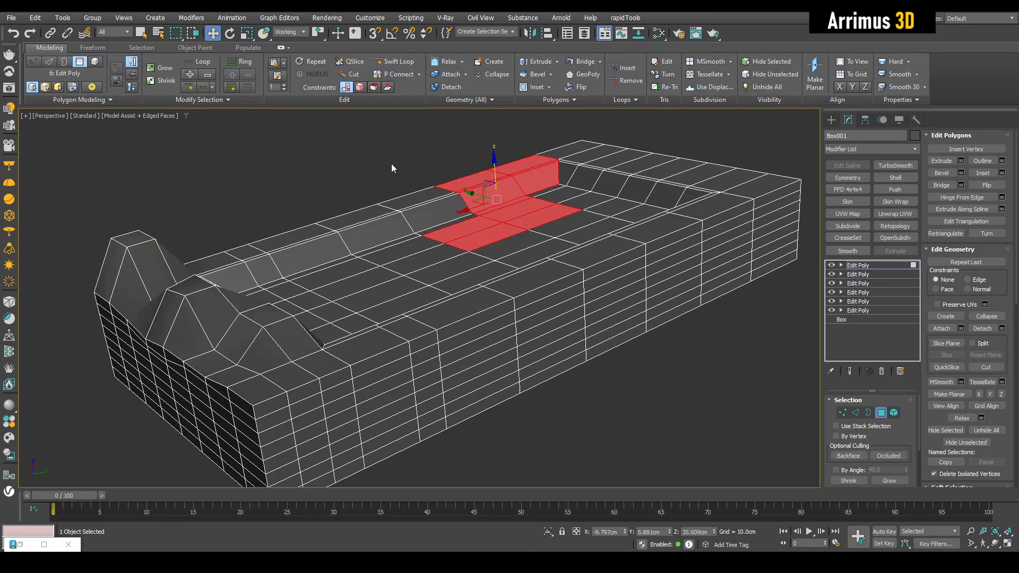
click(390, 164)
middle_drag(376, 213, 412, 204)
alt+middle_drag(357, 179, 607, 349)
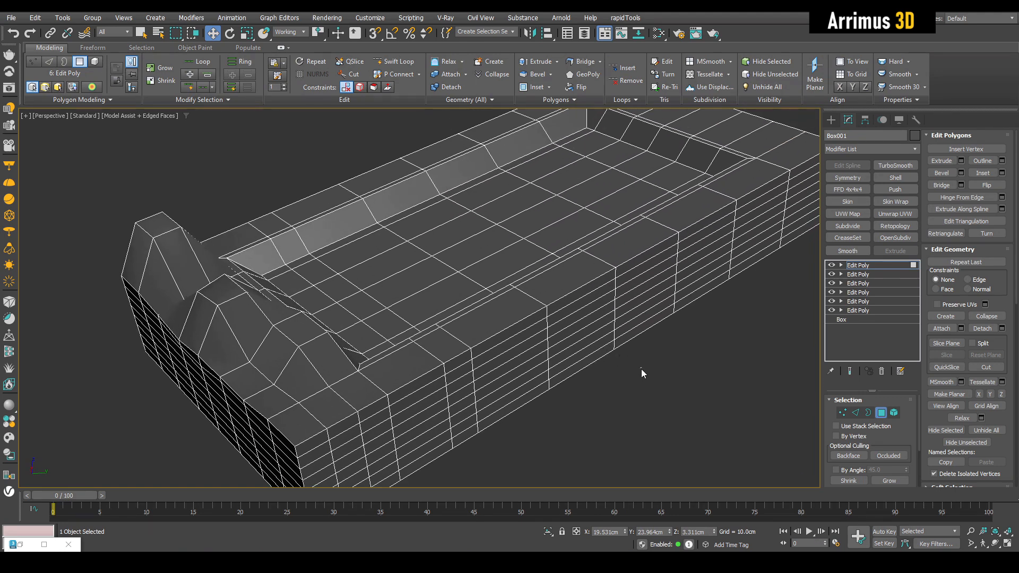
Snap the working pivot onto a vertex on the long side's flat upper outer edge.
key(s)
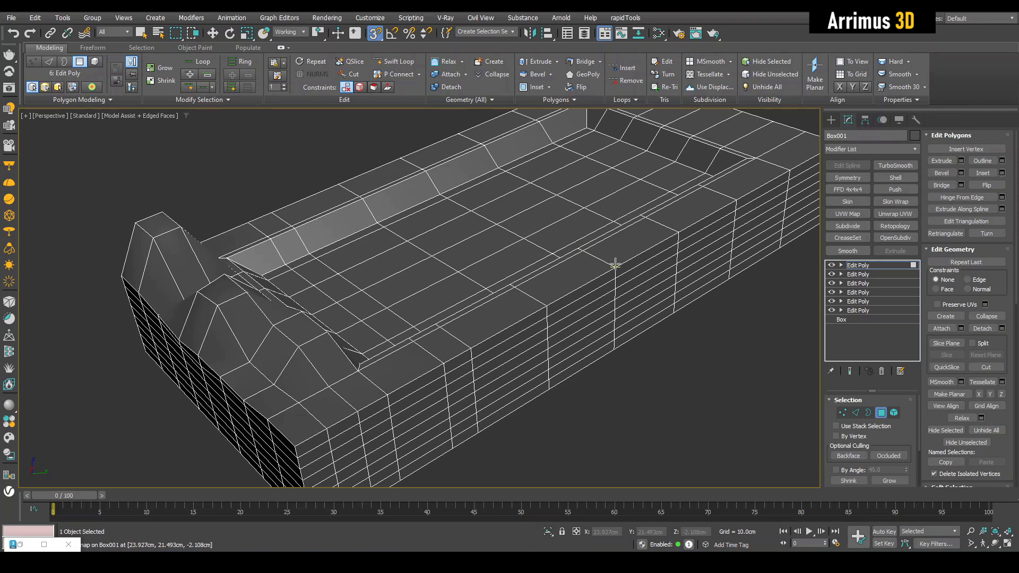
key(w)
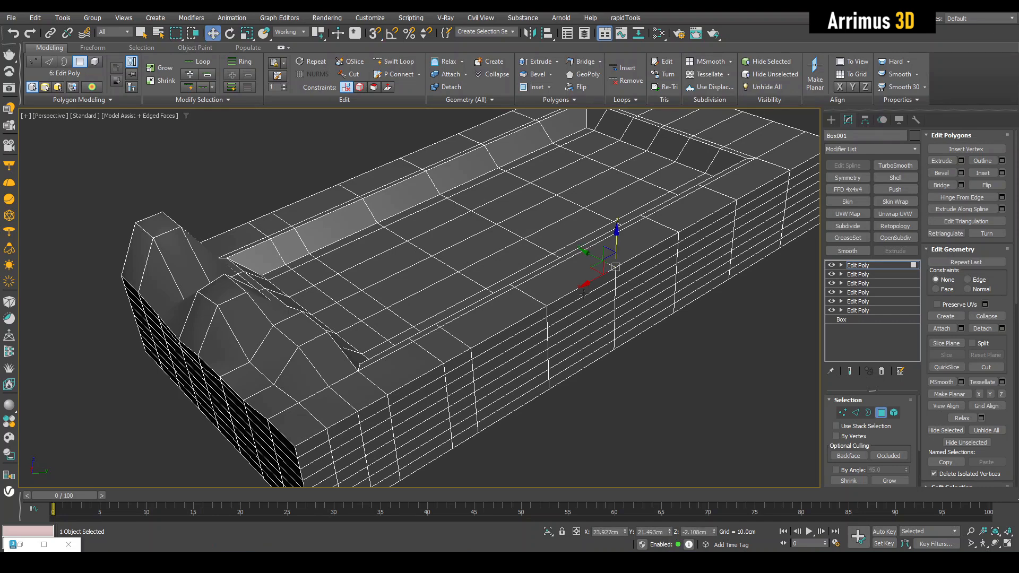
scroll(525, 347, down, 4)
drag(289, 228, 377, 313)
drag(405, 209, 450, 275)
drag(517, 166, 586, 208)
drag(658, 206, 640, 273)
click(600, 314)
key(q)
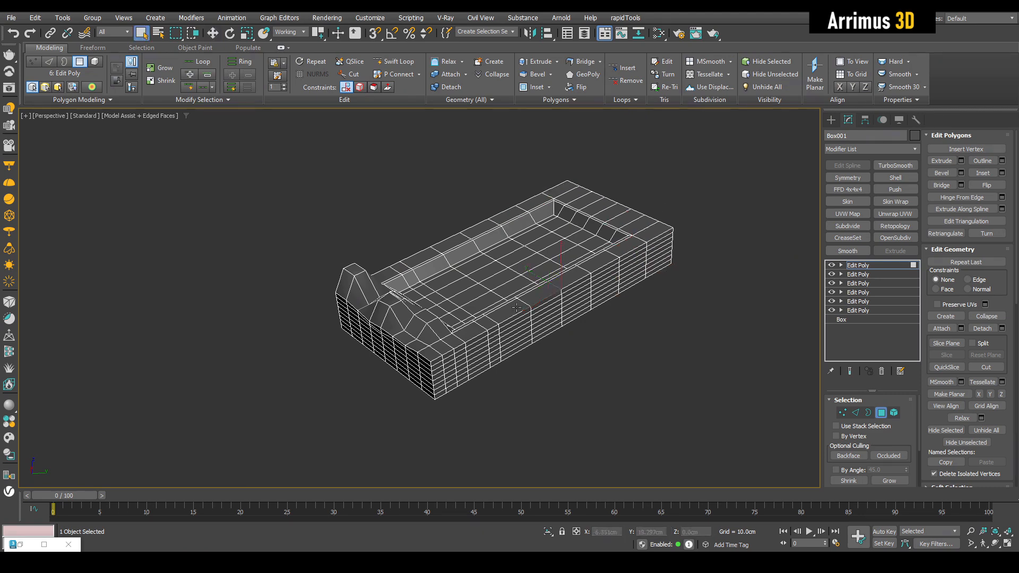
Reselect the bumpy polygons across the box's short end.
scroll(382, 287, up, 2)
alt+middle_drag(374, 279, 371, 291)
click(357, 276)
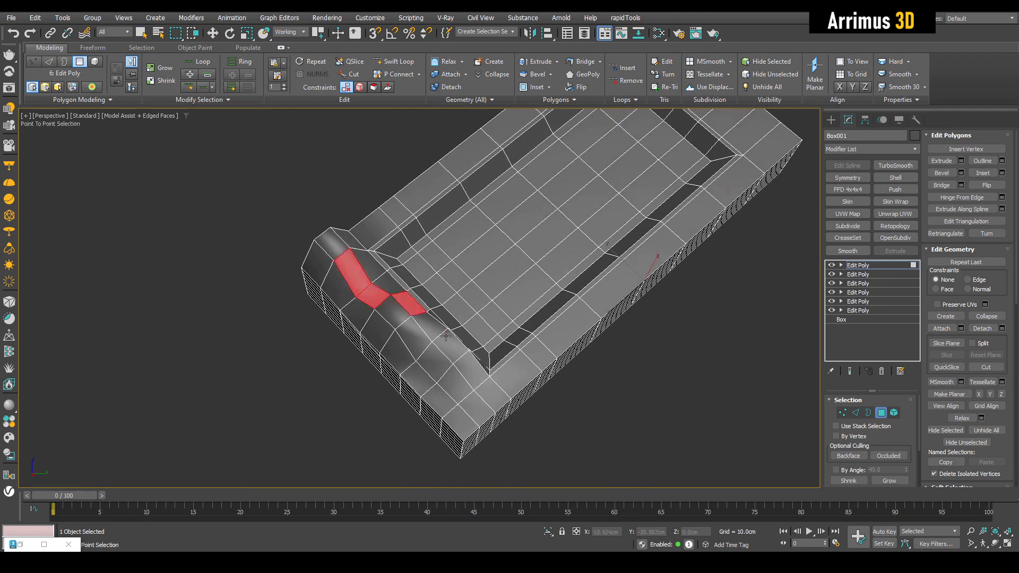
click(456, 380)
click(893, 480)
alt+middle_drag(517, 357, 609, 251)
Scale the bumpy polygons to 1% on Z about the working pivot on the rim and clear the selection.
key(r)
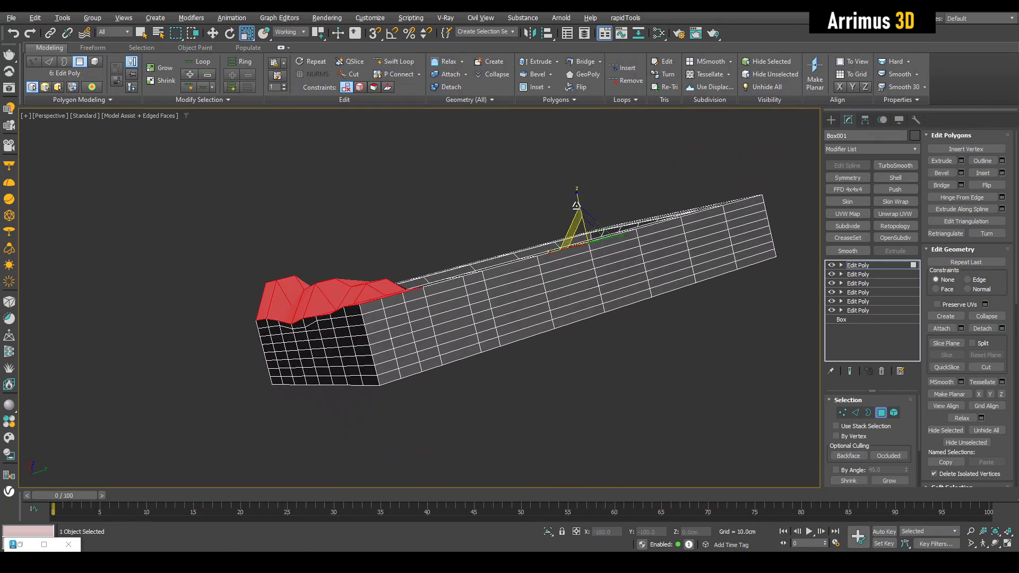
drag(579, 213, 459, 370)
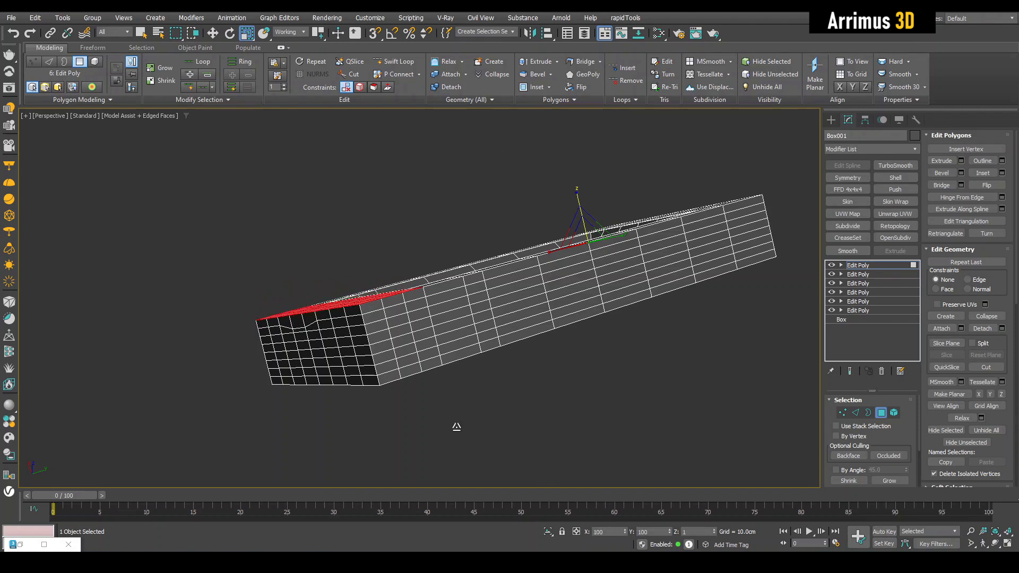
drag(480, 50, 487, 431)
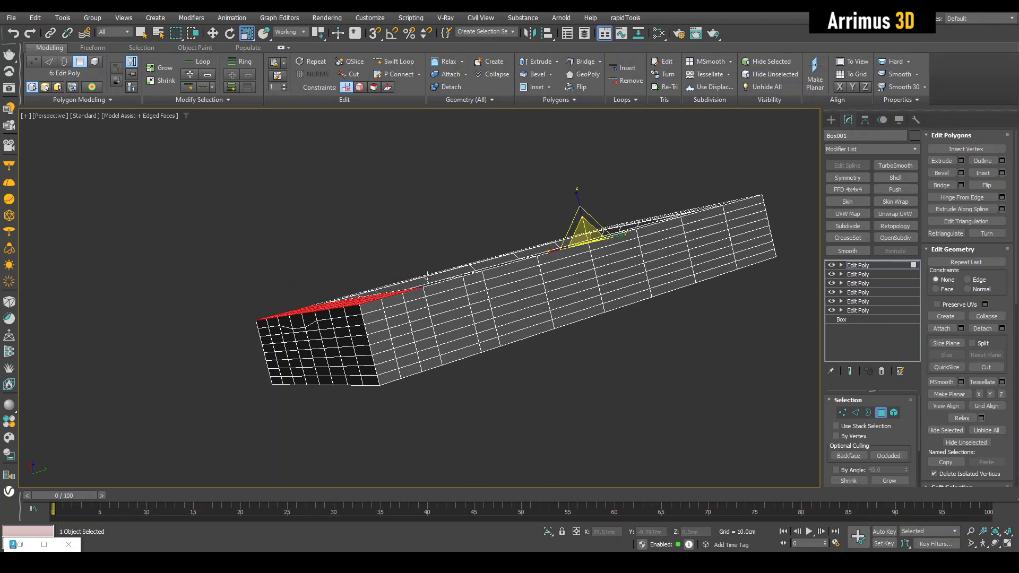
alt+middle_drag(432, 291, 463, 304)
alt+middle_drag(574, 293, 573, 327)
key(q)
click(700, 211)
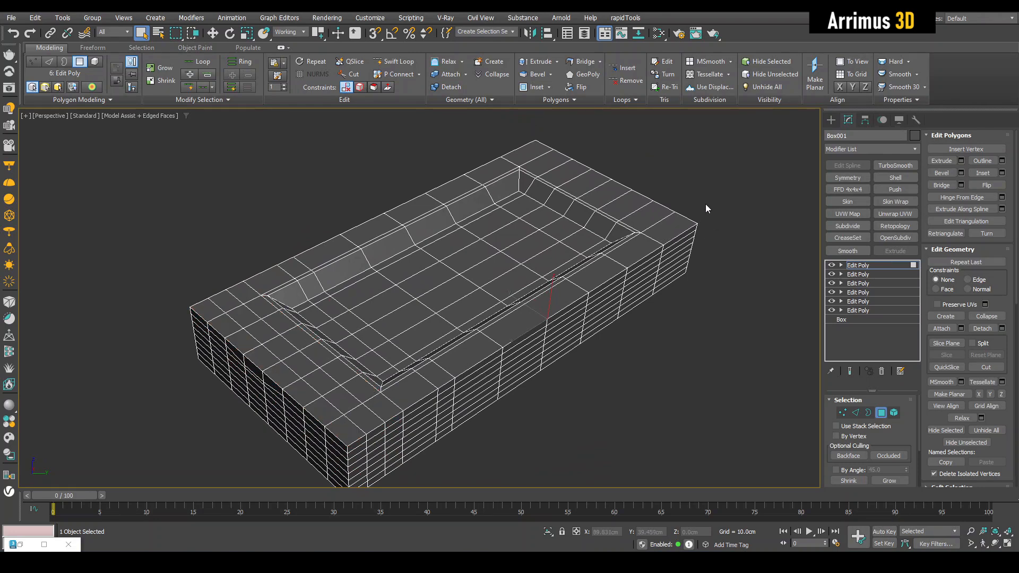
Snap the working pivot onto a vertex along the far short end's upper edge.
alt+middle_drag(710, 201, 660, 193)
key(s)
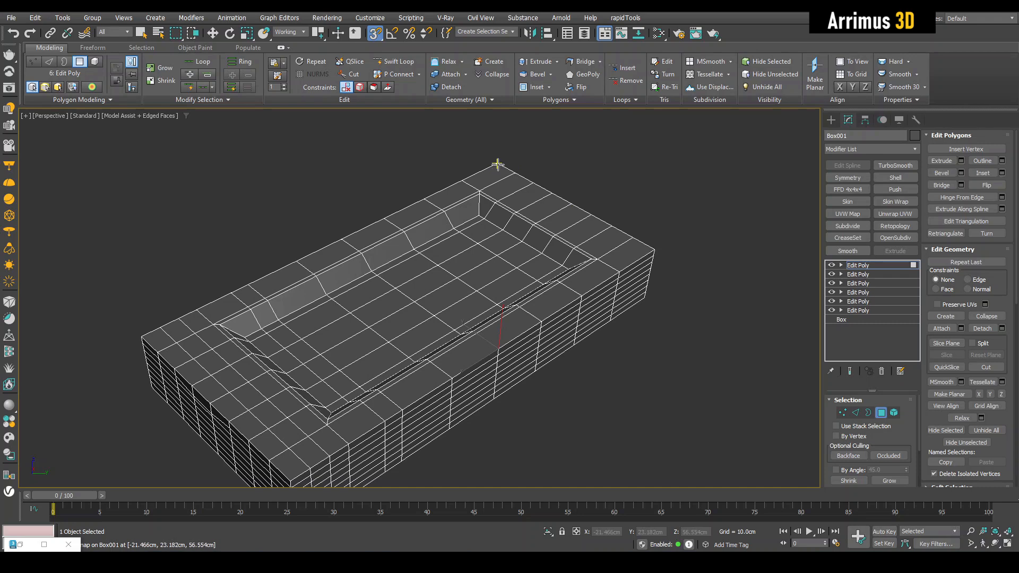
key(s)
key(w)
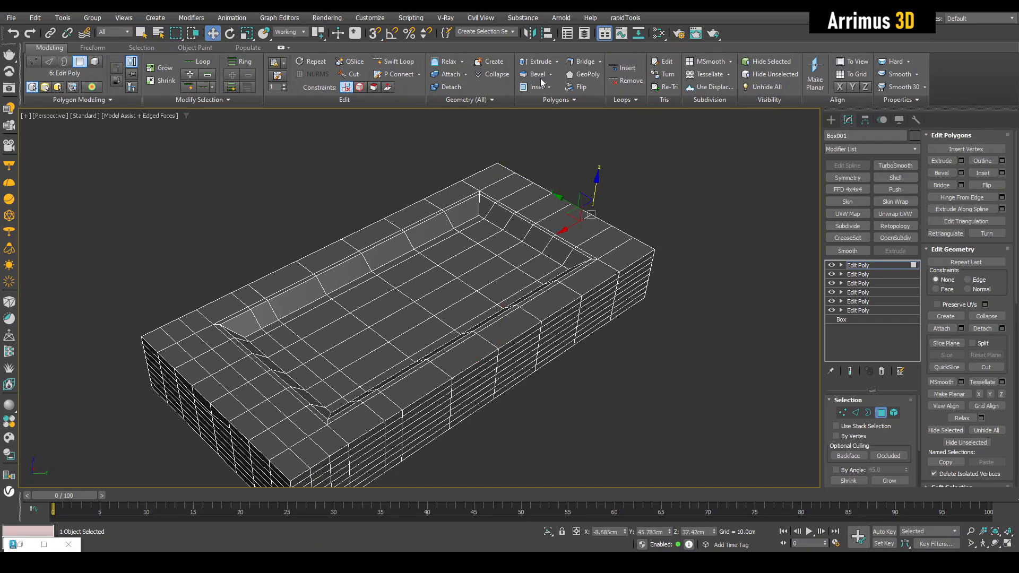
Search the Hotkey Editor's actions for "bas" and "align" to look up the Align Pivot Basachi shortcut.
click(372, 21)
click(451, 46)
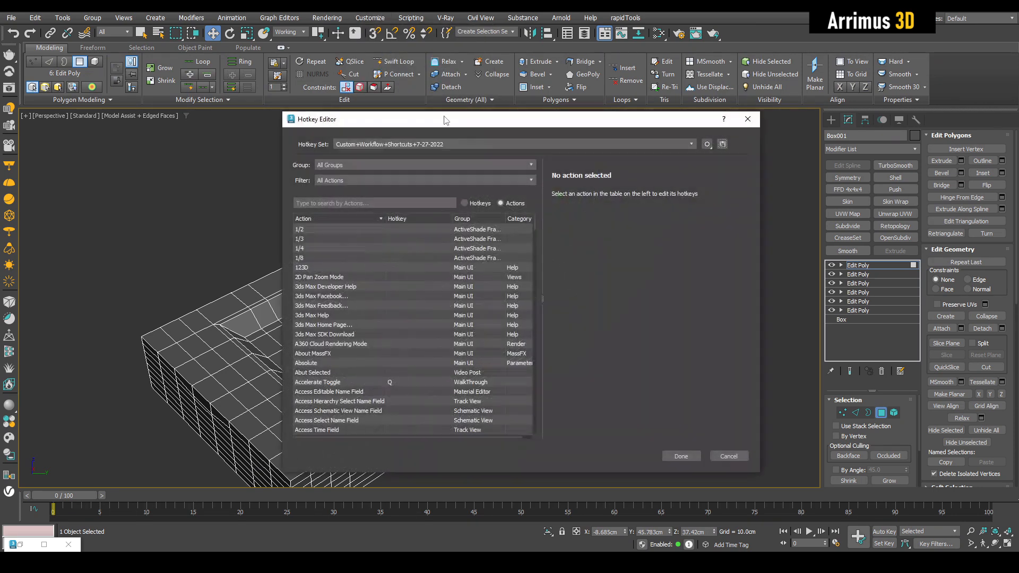
click(501, 203)
click(416, 203)
text(bals)
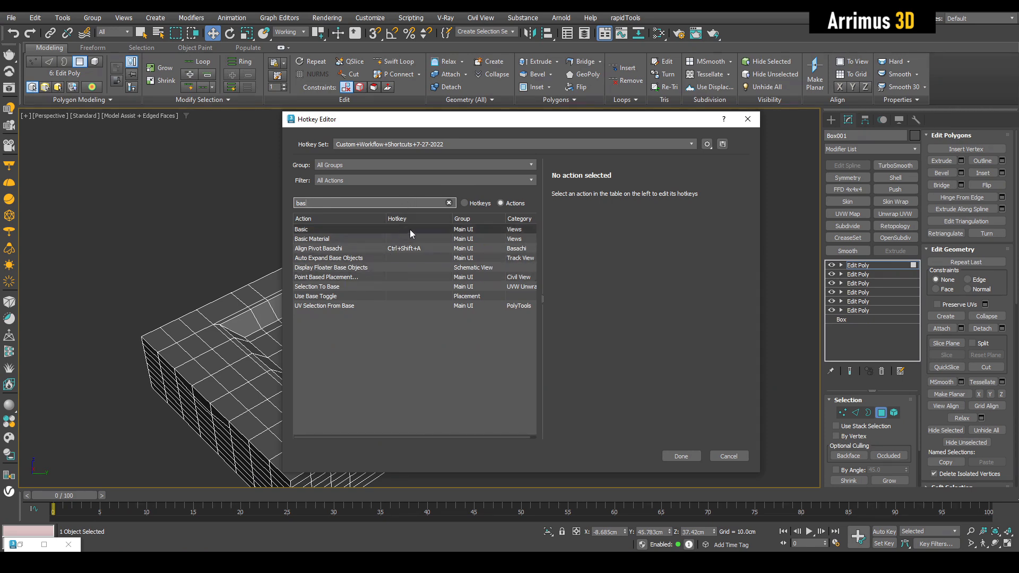
text(align)
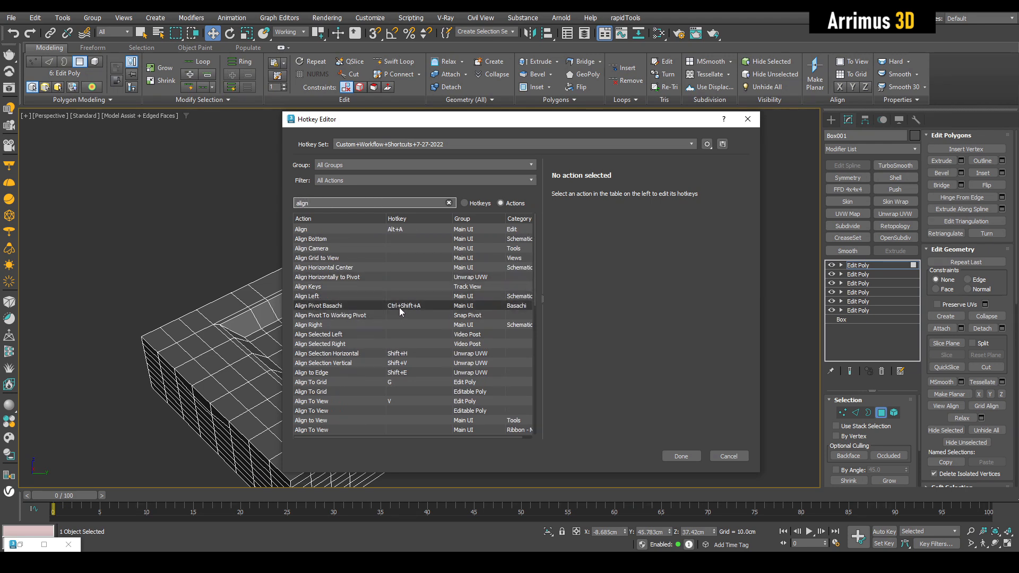
click(748, 119)
middle_drag(581, 242, 538, 250)
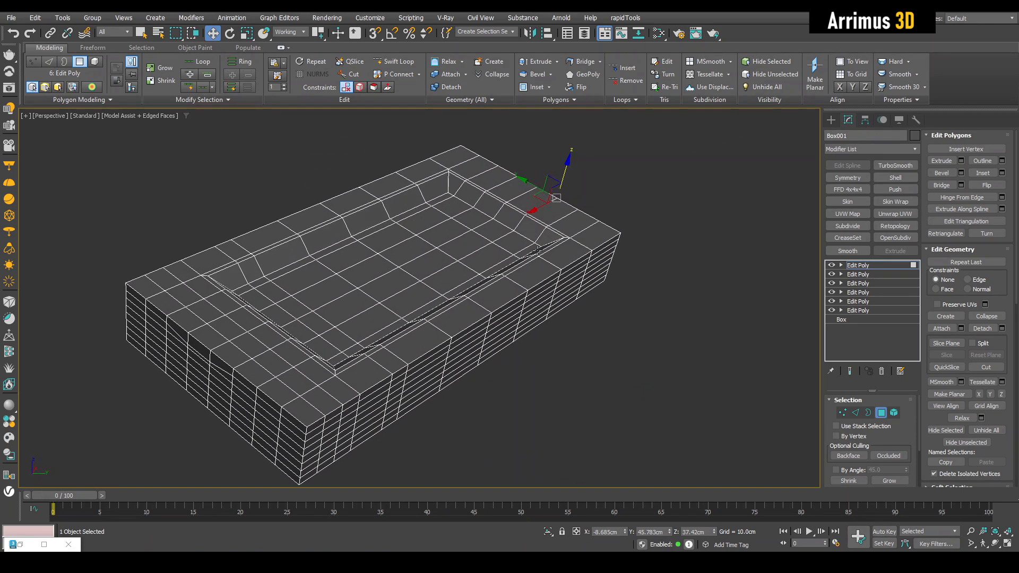
key(4)
middle_drag(584, 345, 611, 349)
key(4)
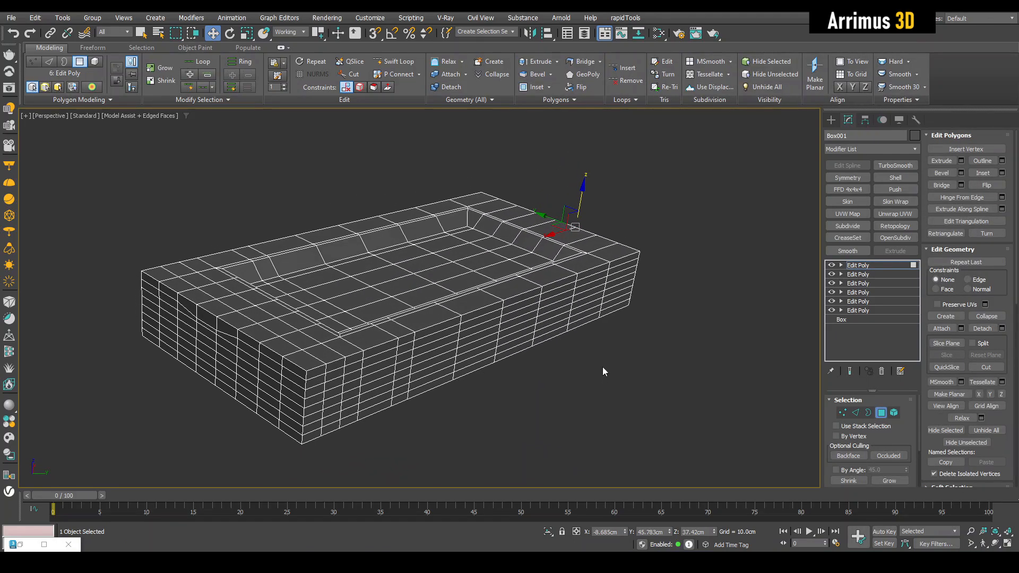